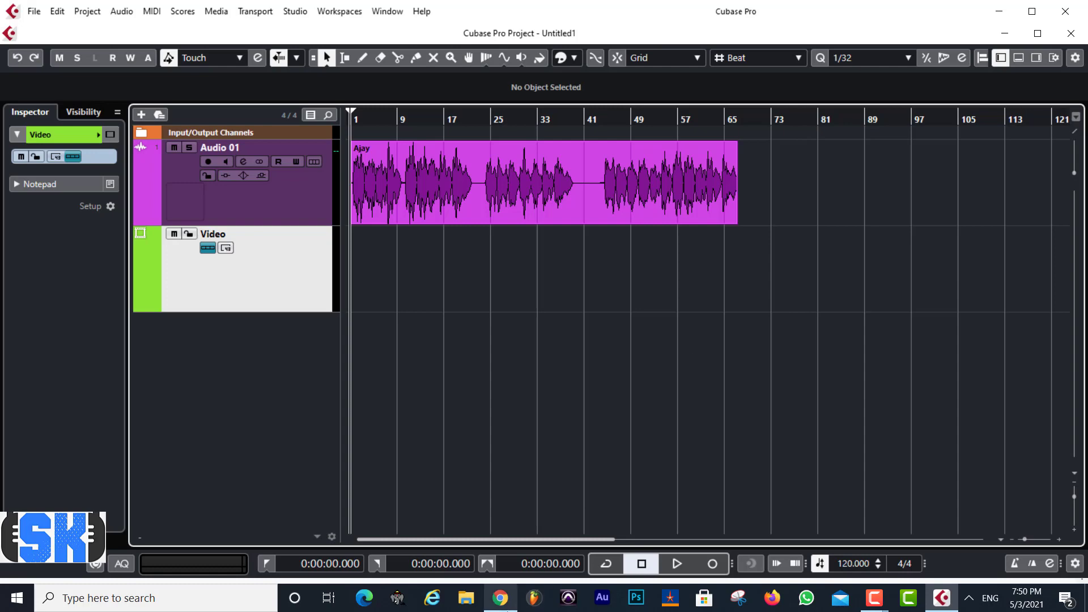
Step: Switch to Chrome and request the MP4 360 version of the O Mere Dil Ke Chain karaoke video on savefrom.net
click(499, 598)
click(88, 18)
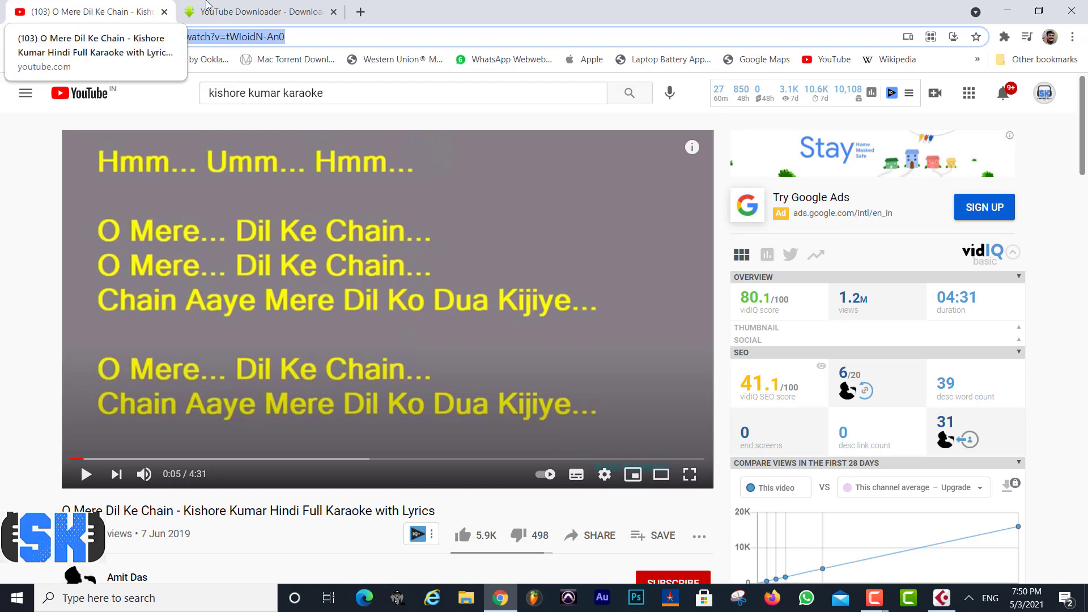
click(255, 11)
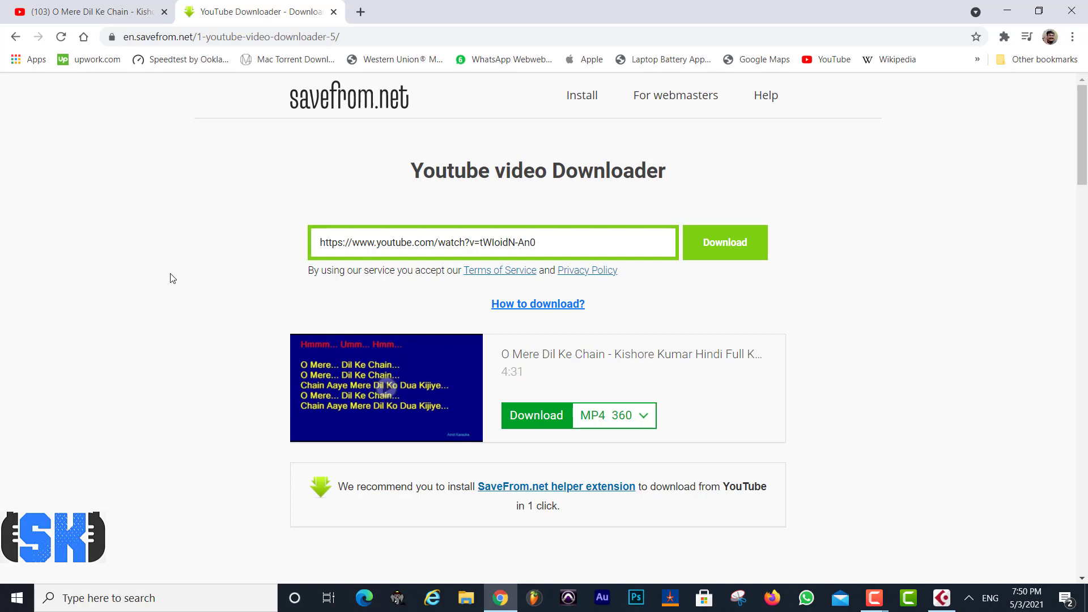
click(85, 12)
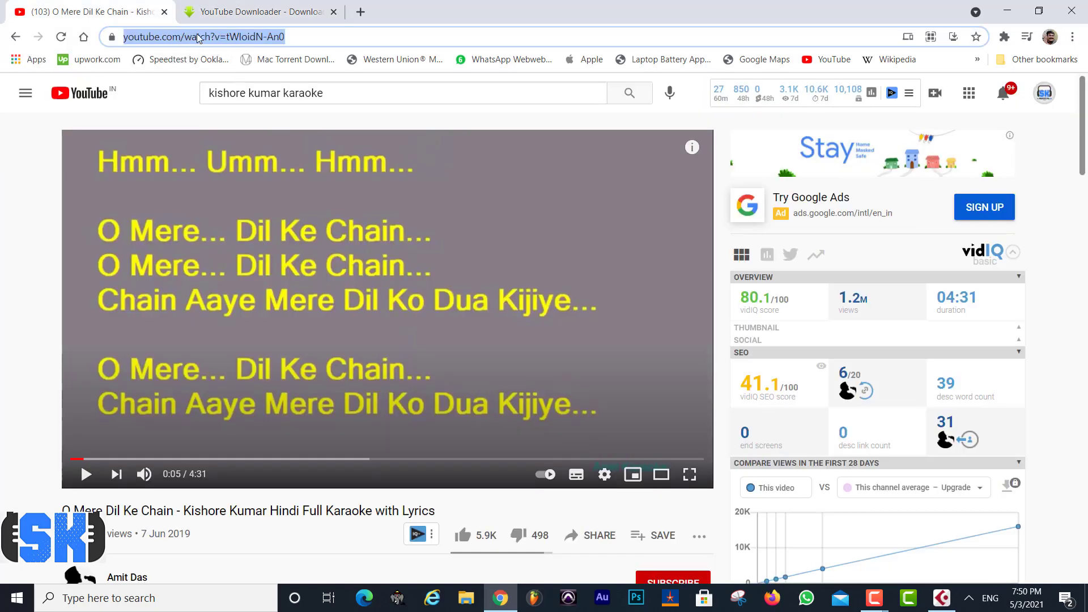
click(238, 11)
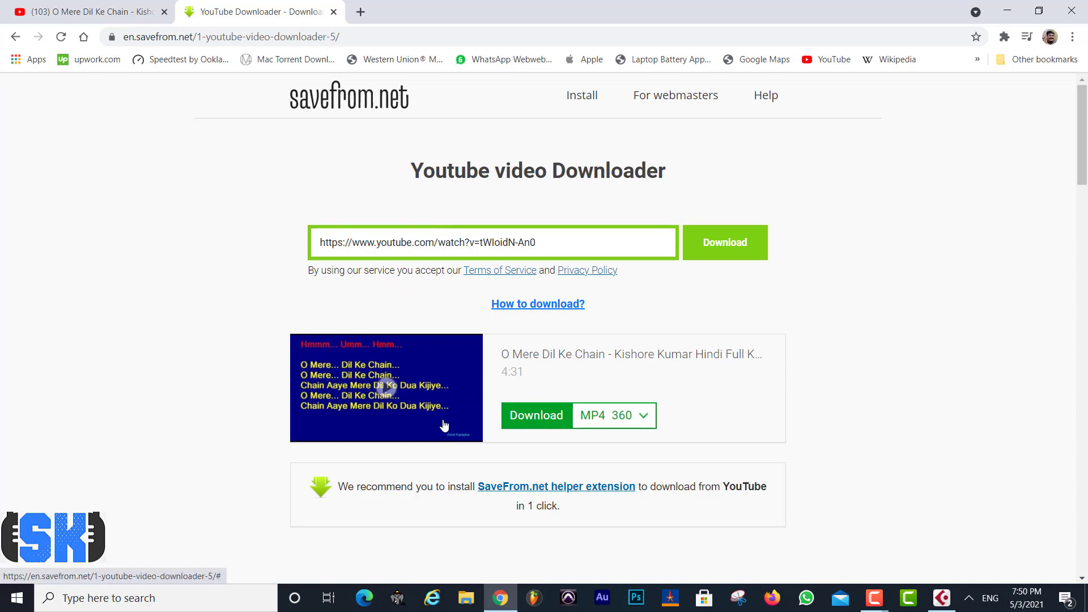
scroll(233, 397, down, 1)
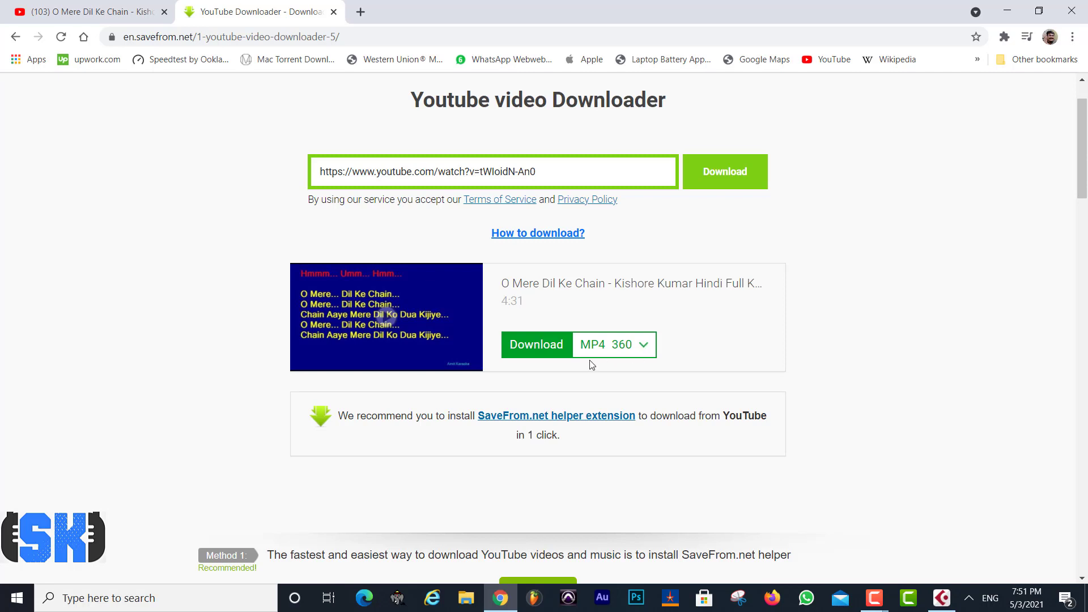
click(645, 347)
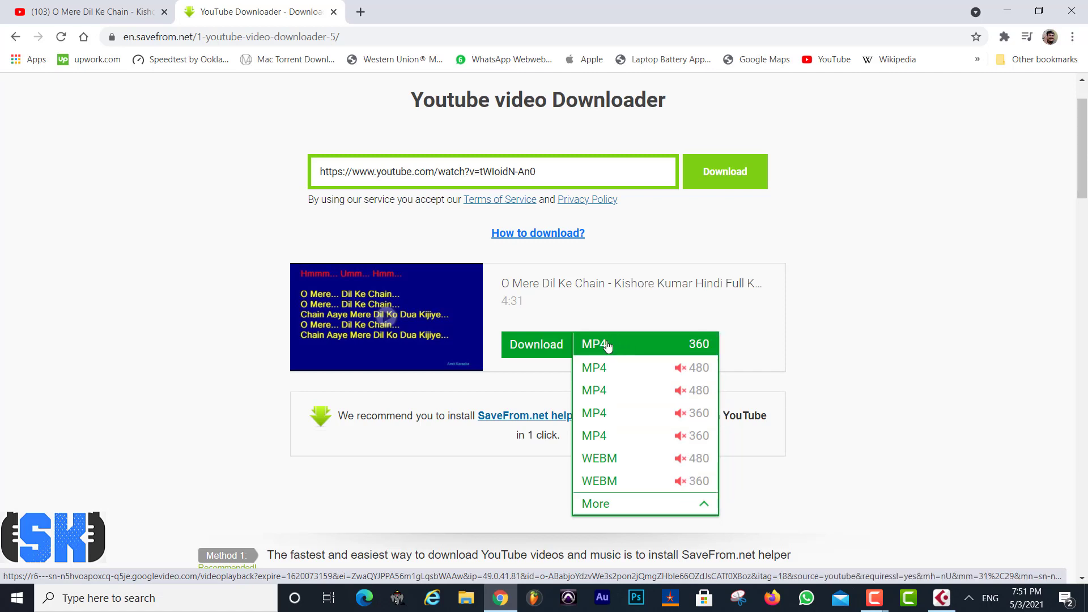
click(678, 343)
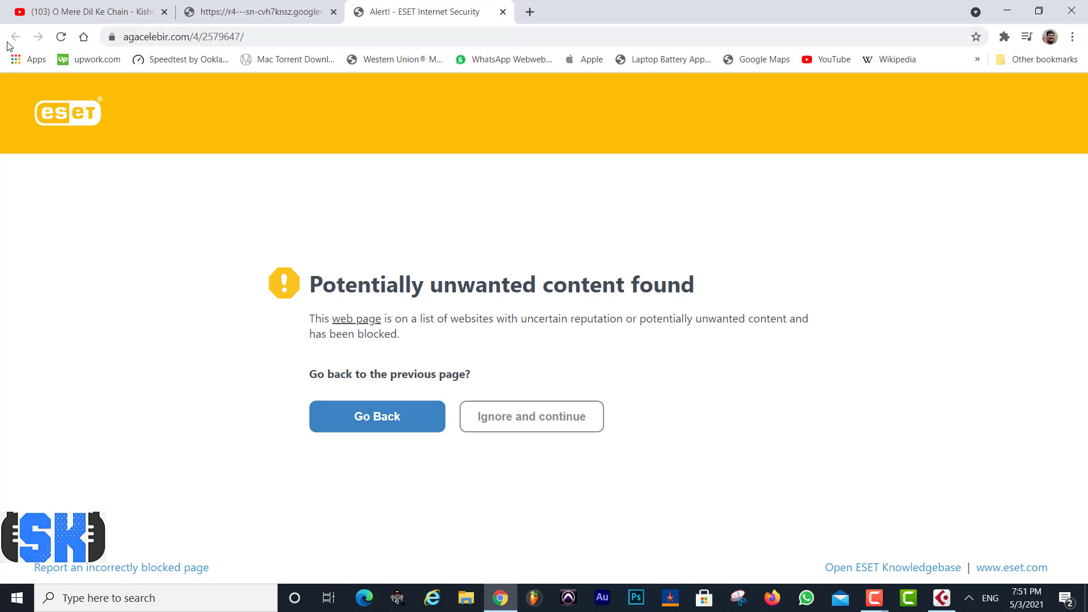
Step: Close the pop-up ad page, pause the karaoke video and save it as Kishore Kumar Song.mp4 in the Test folder
click(503, 12)
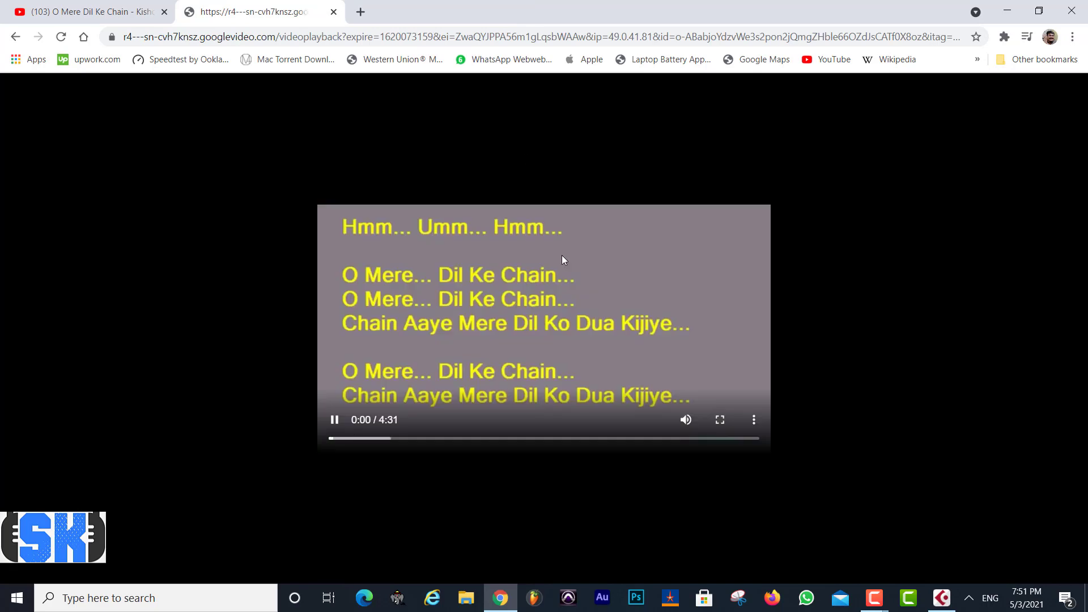
click(335, 420)
right_click(253, 273)
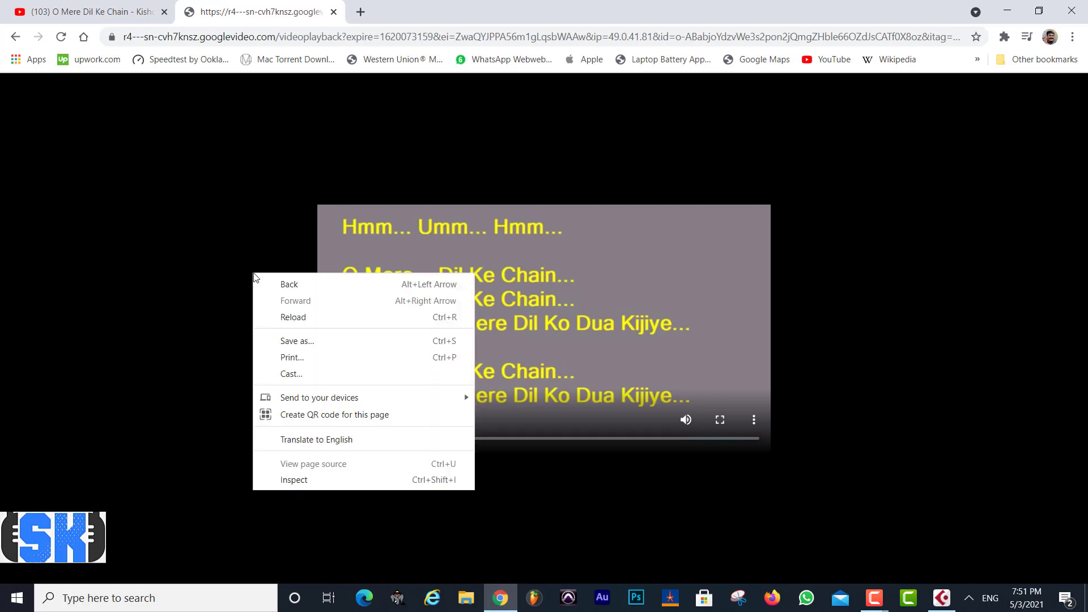
click(306, 342)
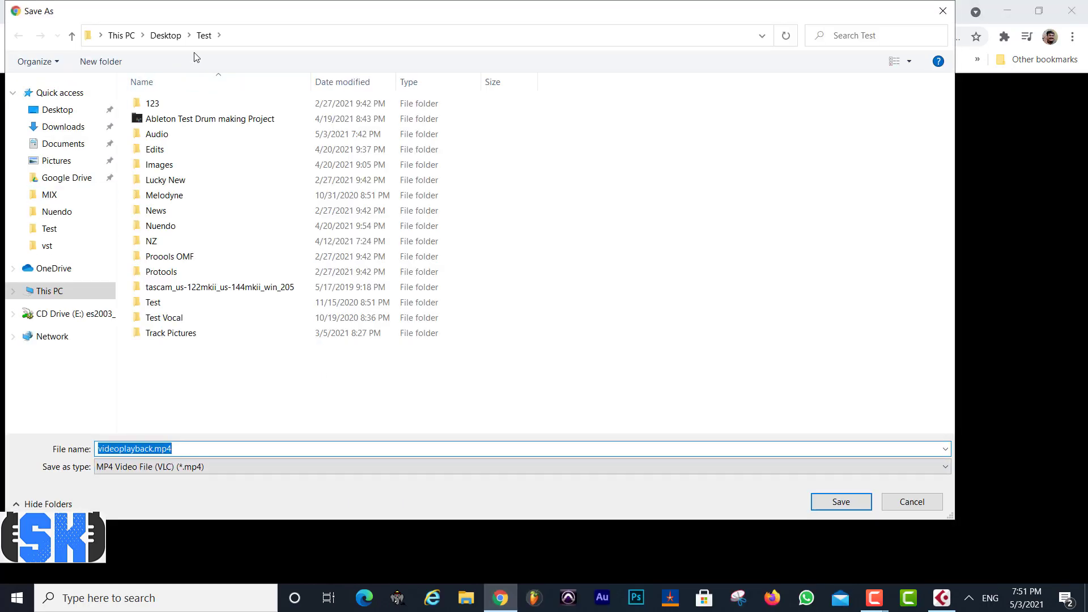
click(152, 449)
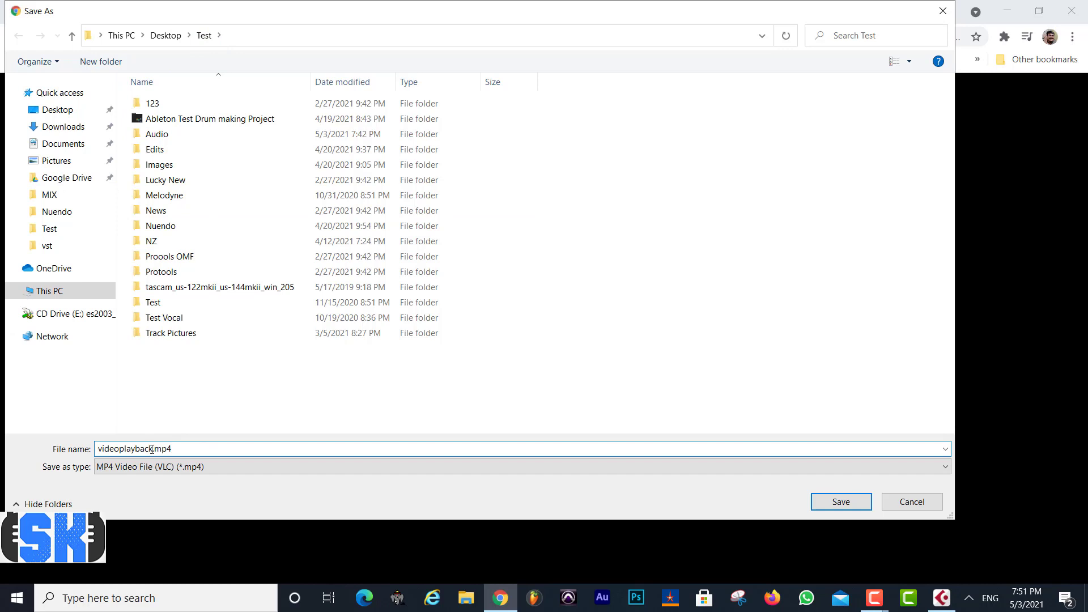
drag(150, 449, 96, 449)
key(BackSpace)
text(Kishore Kumar Song)
key(Return)
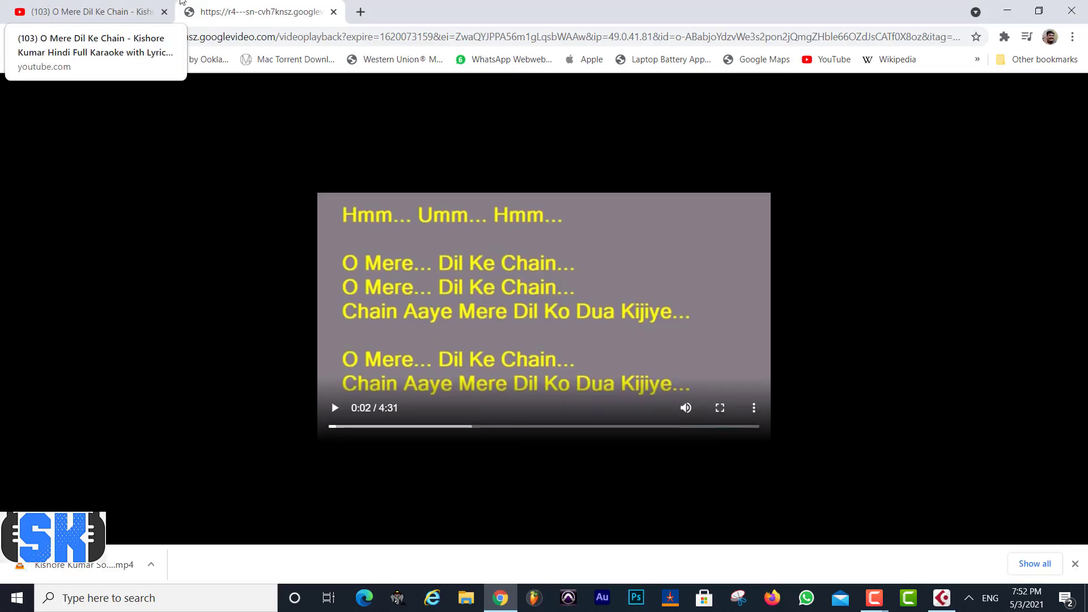
Step: Close the video page, return to Cubase and replace the existing Video track with a newly added video track
click(333, 11)
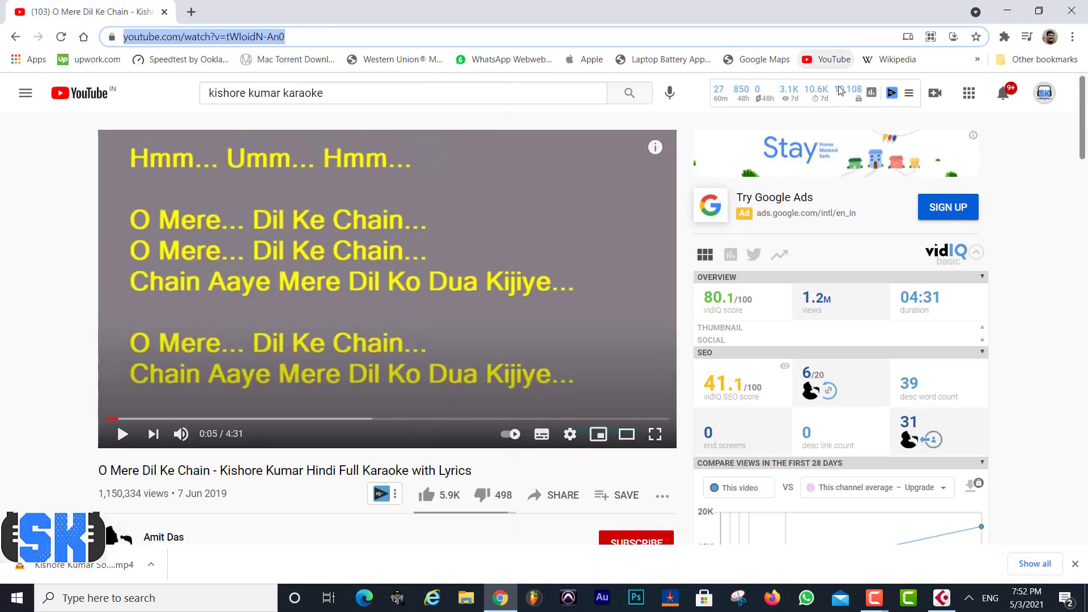
click(1007, 10)
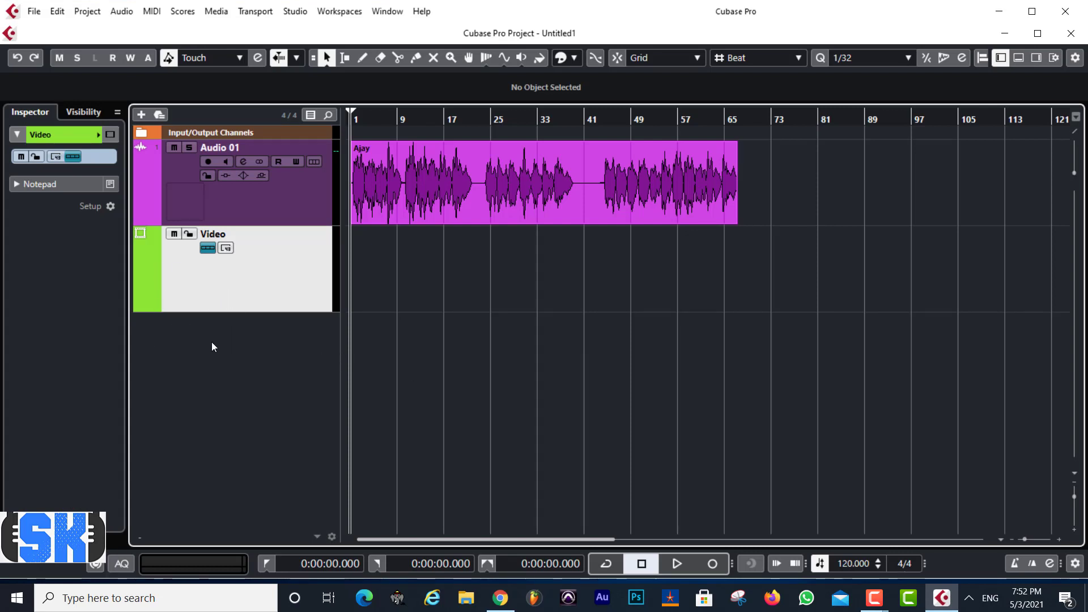
right_click(225, 291)
click(272, 343)
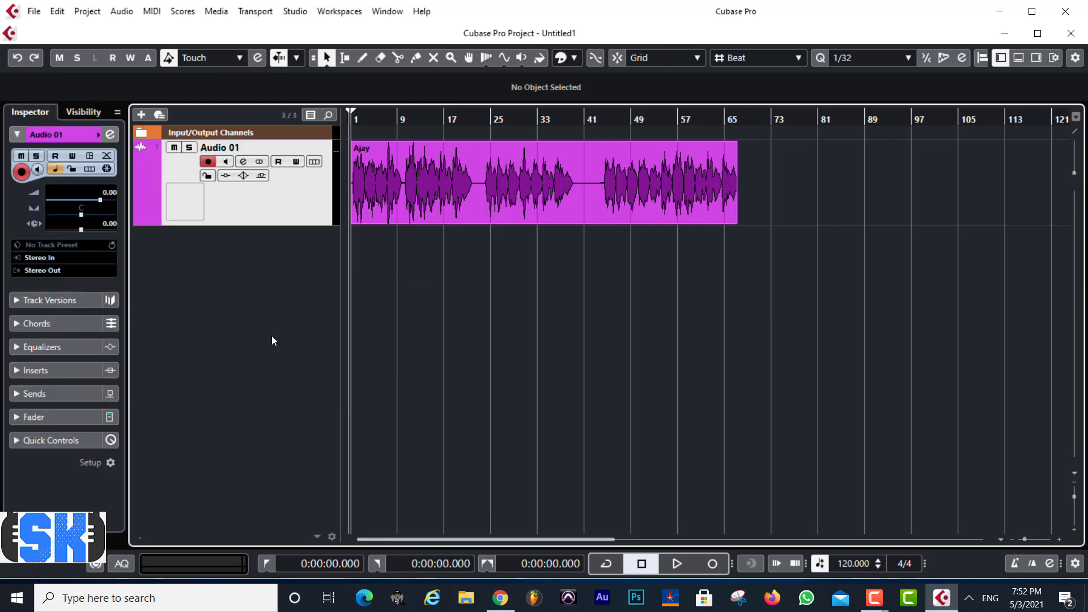
right_click(212, 250)
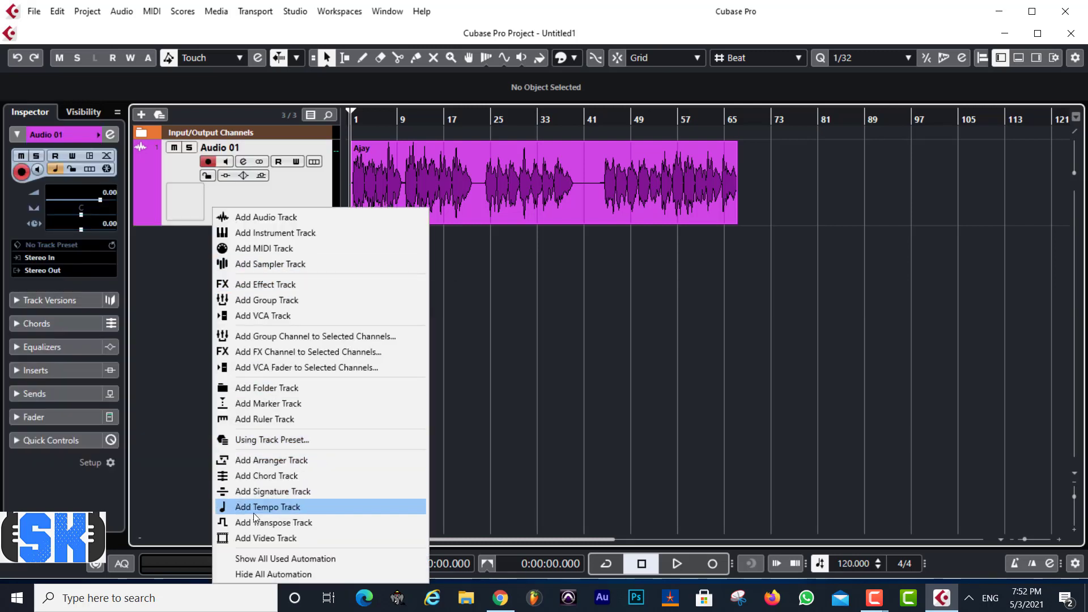
click(256, 540)
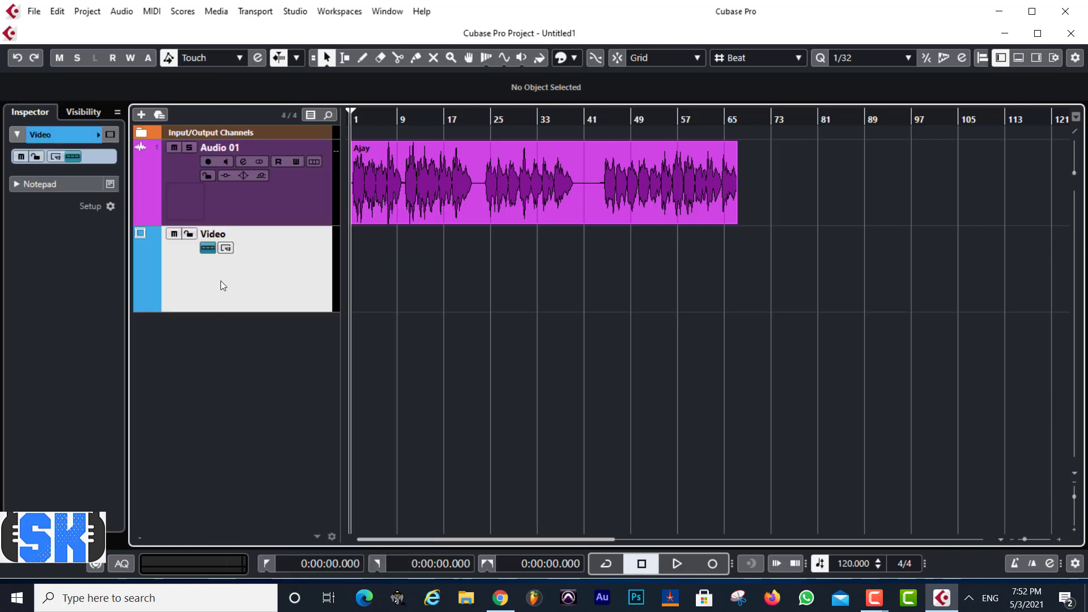
Step: Import Kishore Kumar Song.mp4 from the Test folder with its audio extracted, keeping the default import options
click(34, 10)
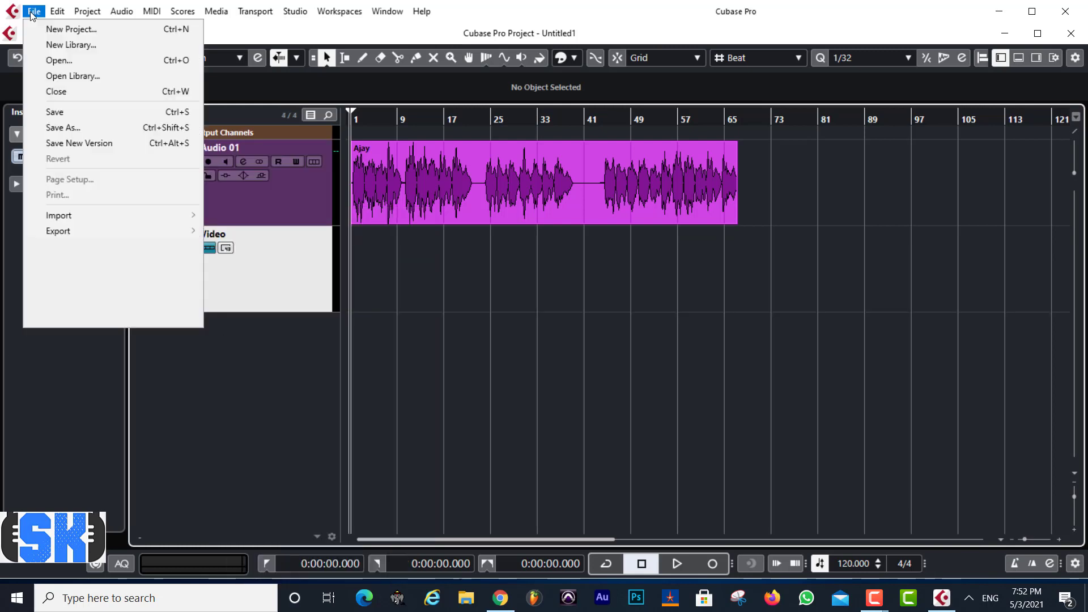
mouse_move(114, 220)
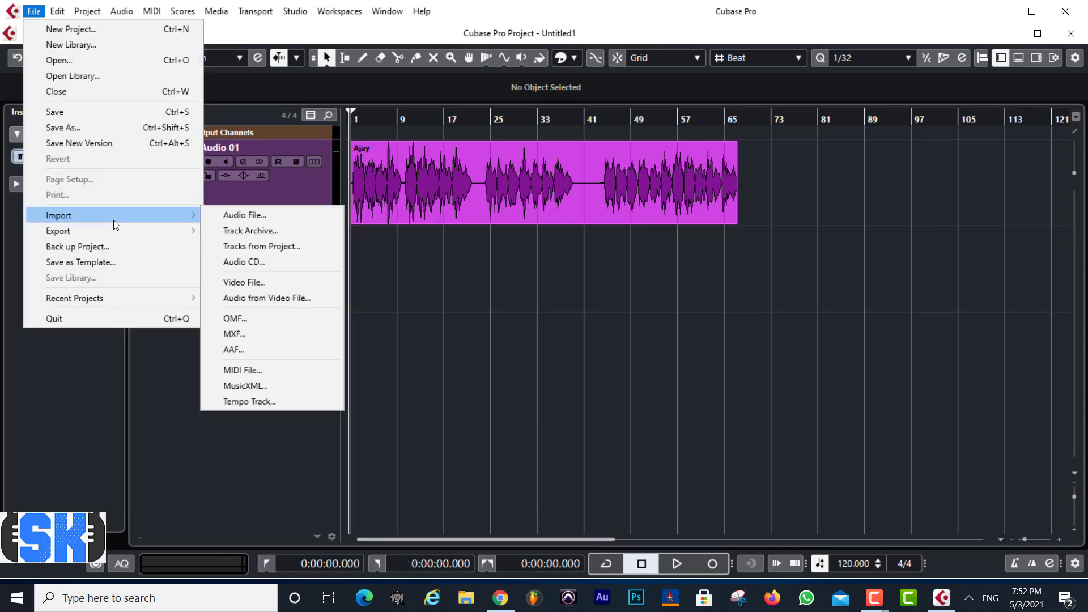
click(246, 284)
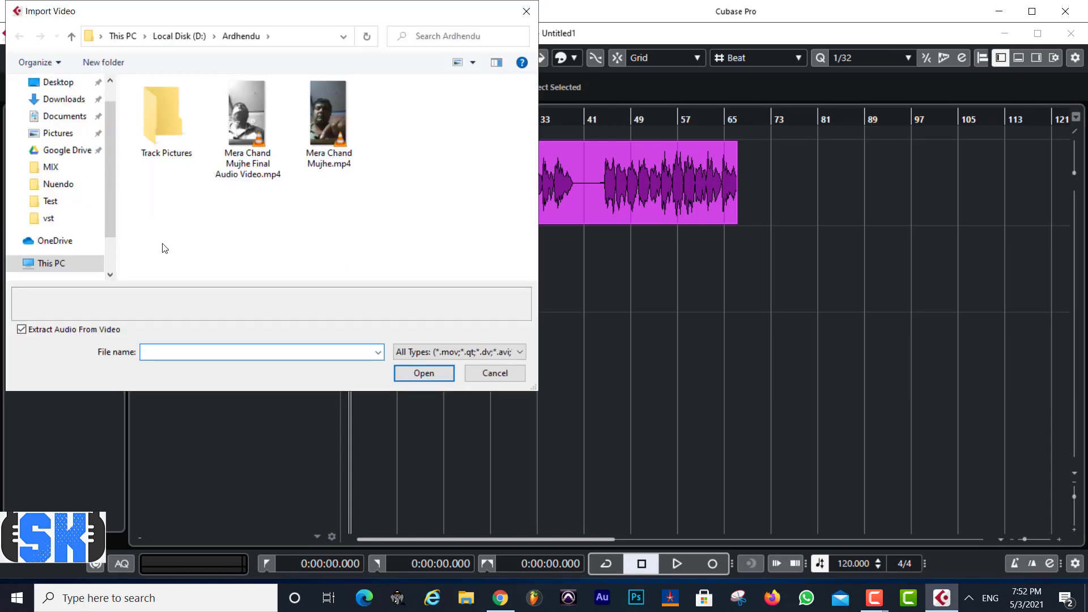
click(49, 202)
scroll(206, 214, down, 2)
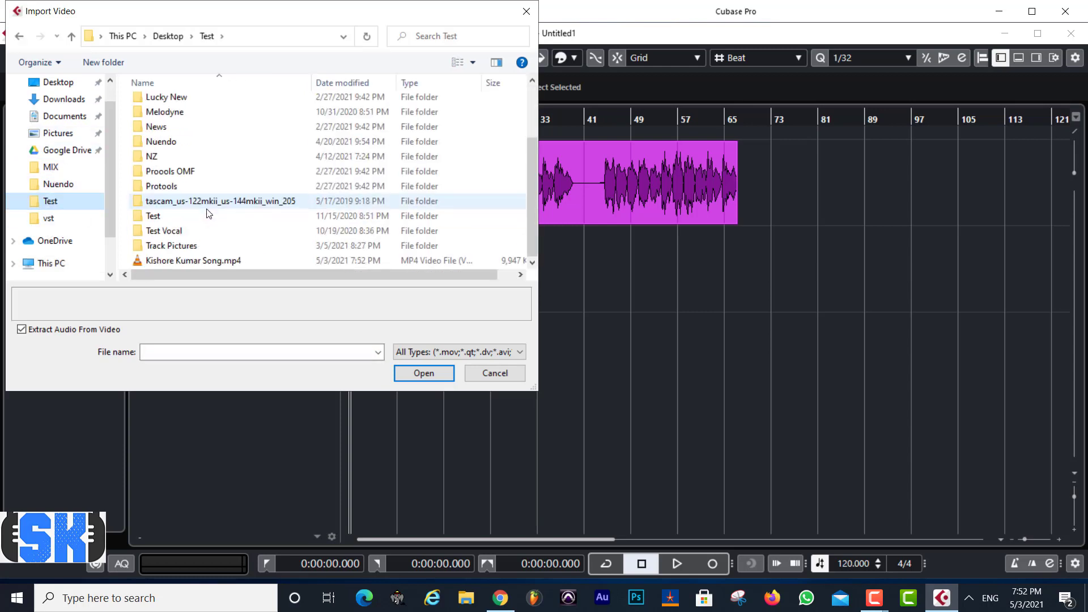
click(200, 262)
click(428, 374)
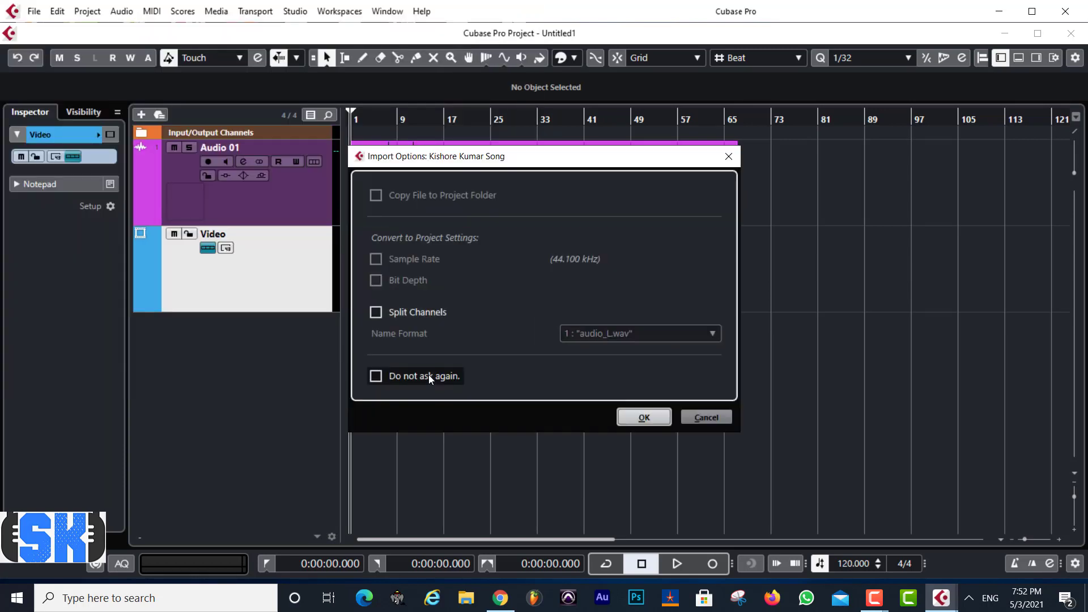
click(644, 417)
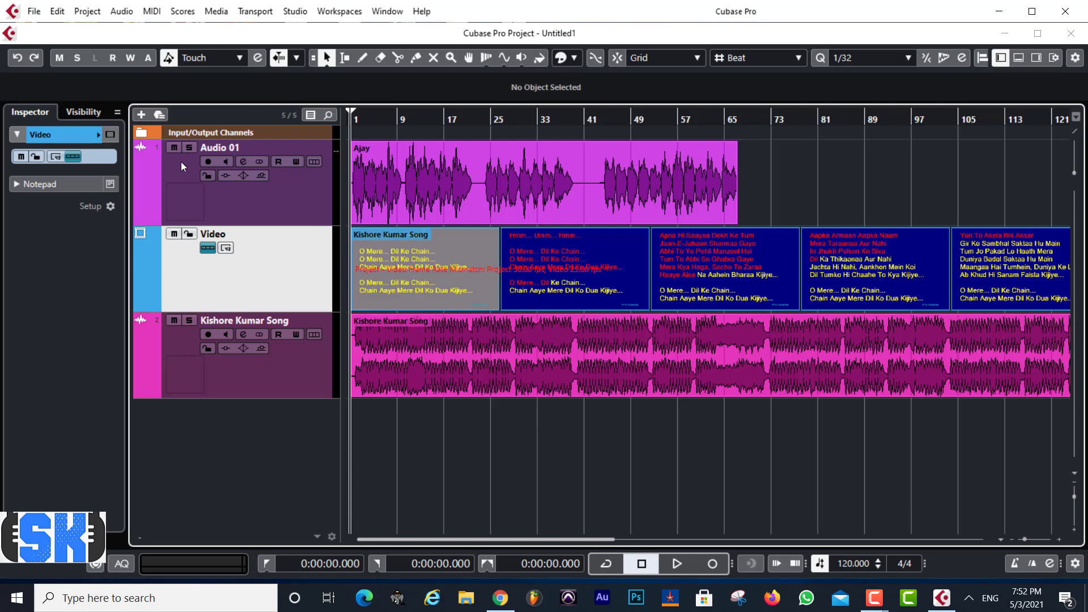
Step: Mute the Audio 01 track and shrink it to a single-row height
click(172, 148)
drag(255, 226, 256, 154)
click(279, 205)
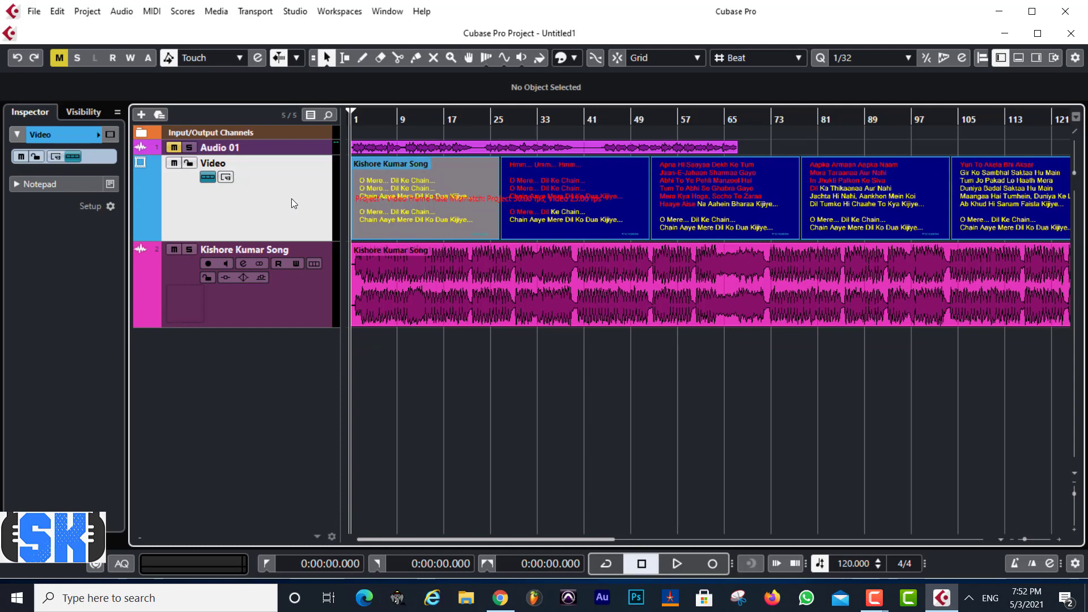
Step: Open the Video Player and move it up, clear of the lower part of the track list
key(F8)
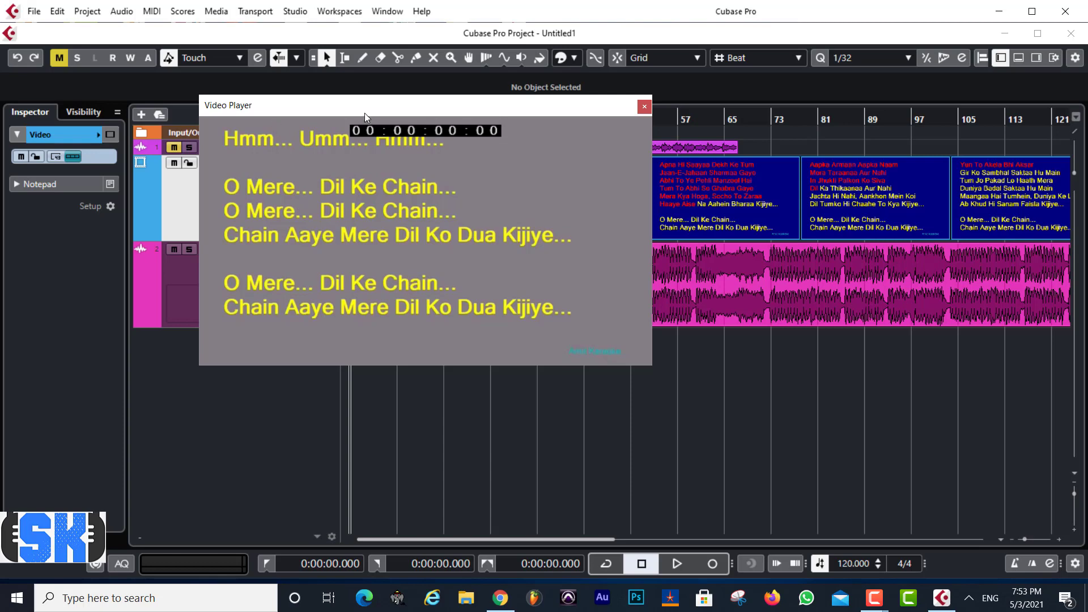
drag(365, 113, 277, 33)
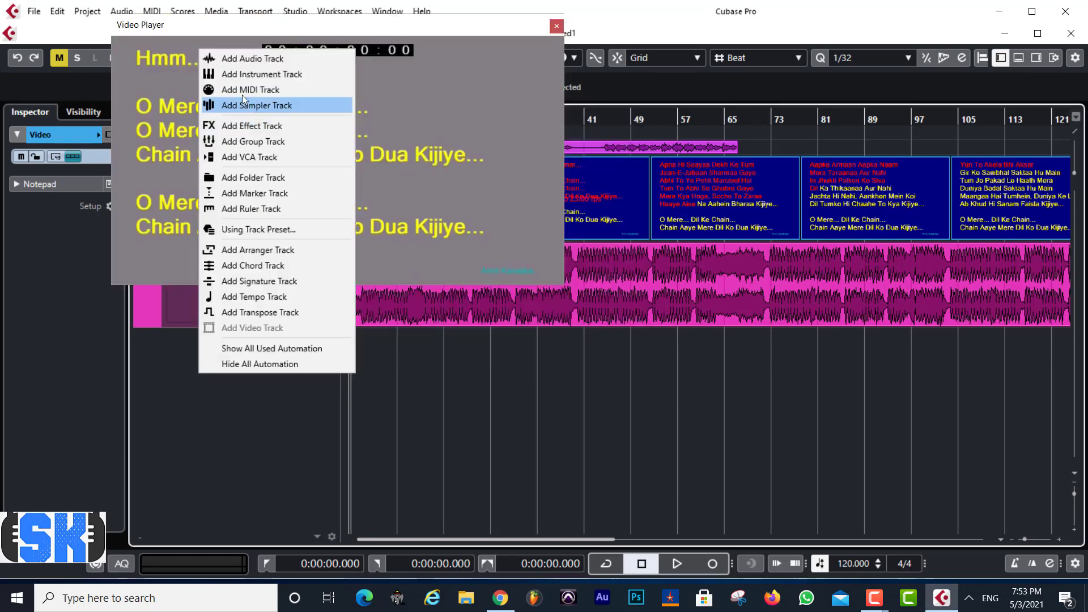
click(242, 59)
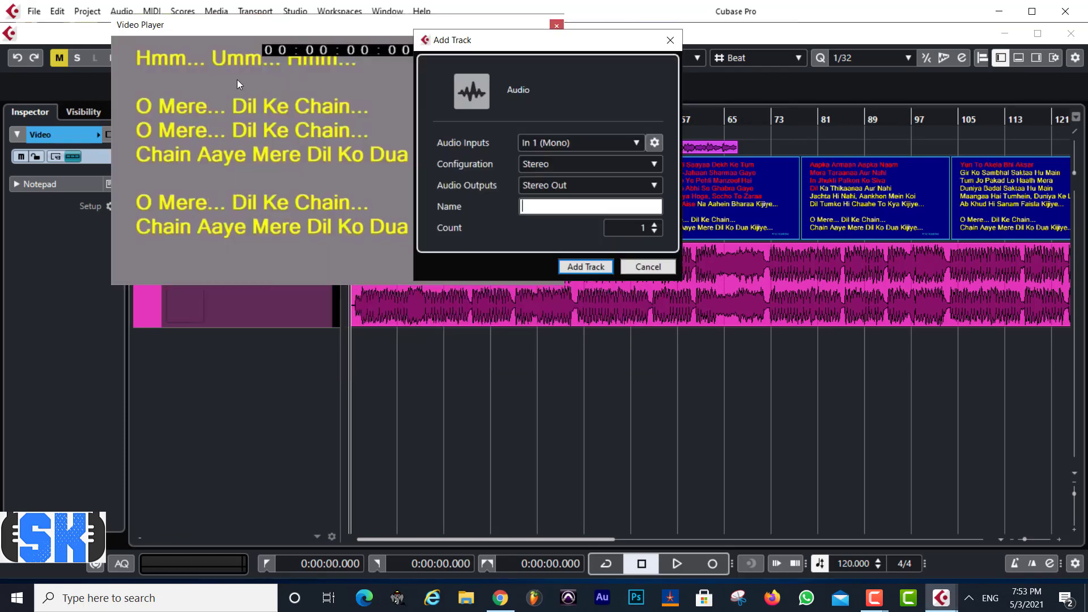
click(586, 266)
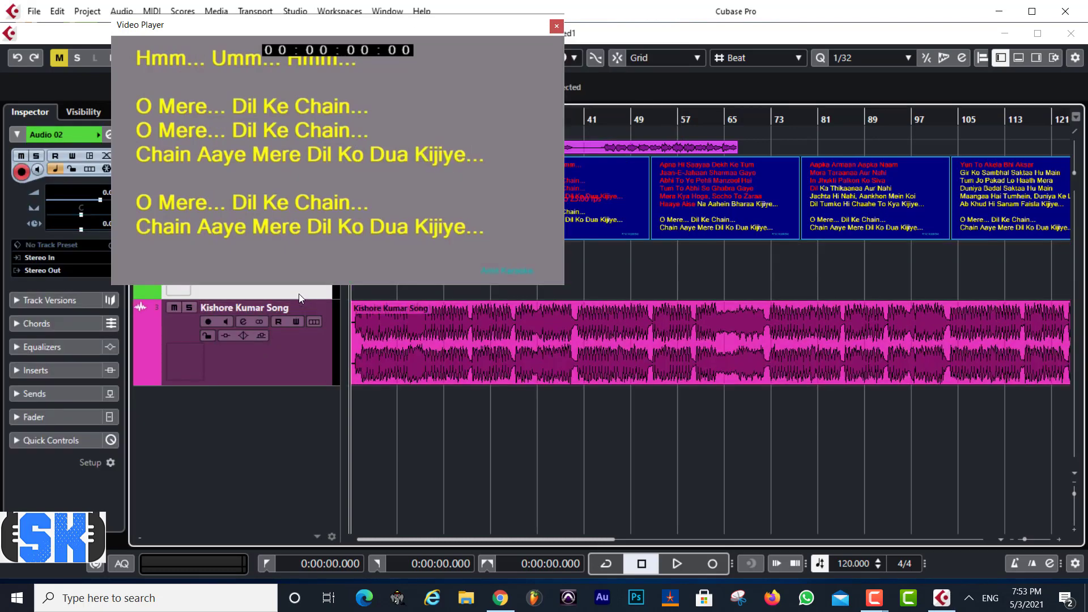
drag(298, 293, 297, 387)
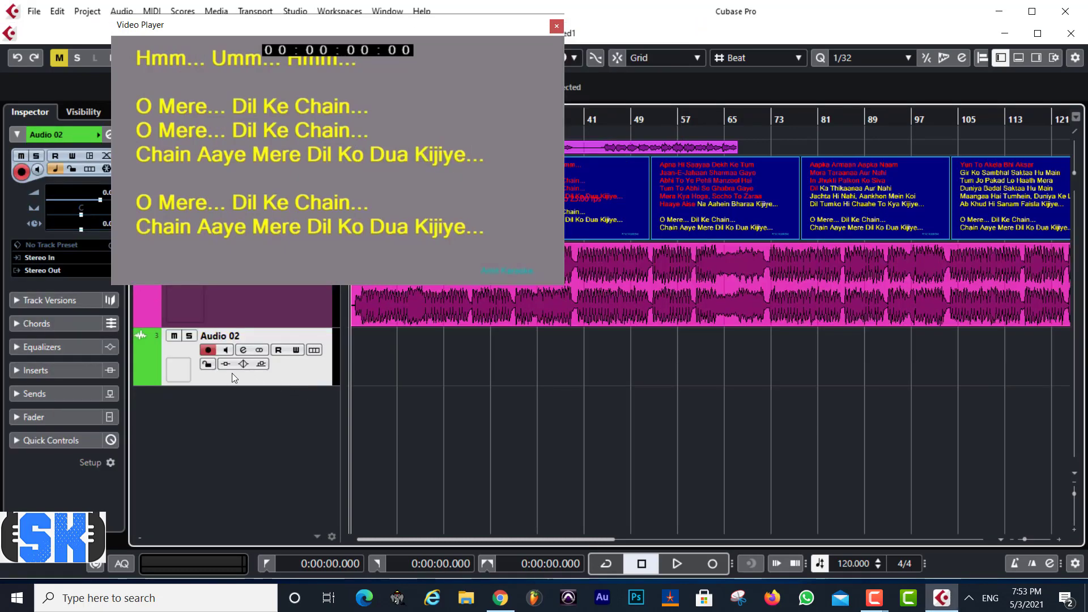
click(40, 258)
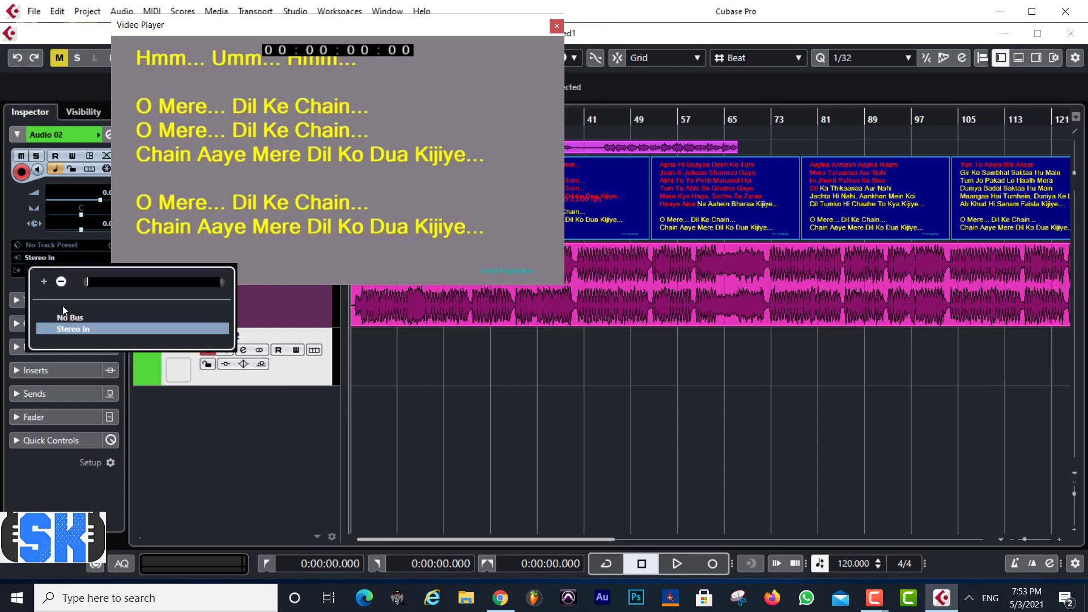
click(187, 411)
right_click(297, 388)
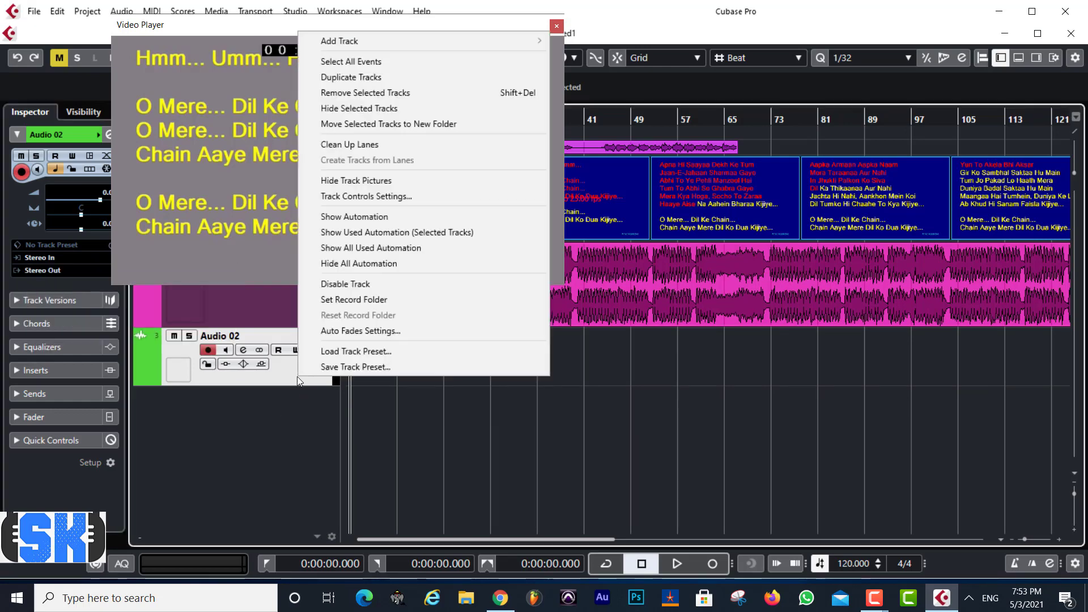
click(359, 95)
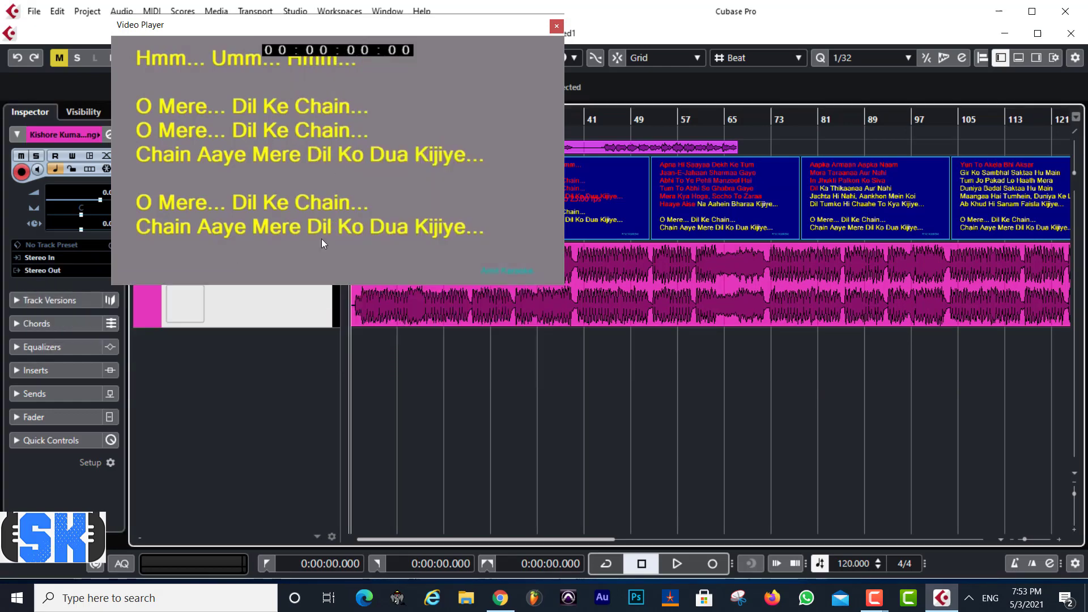
Step: Add one mono audio track routed to Stereo Out below the Kishore Kumar Song track and check its input routing
right_click(259, 337)
click(355, 217)
click(560, 165)
click(561, 182)
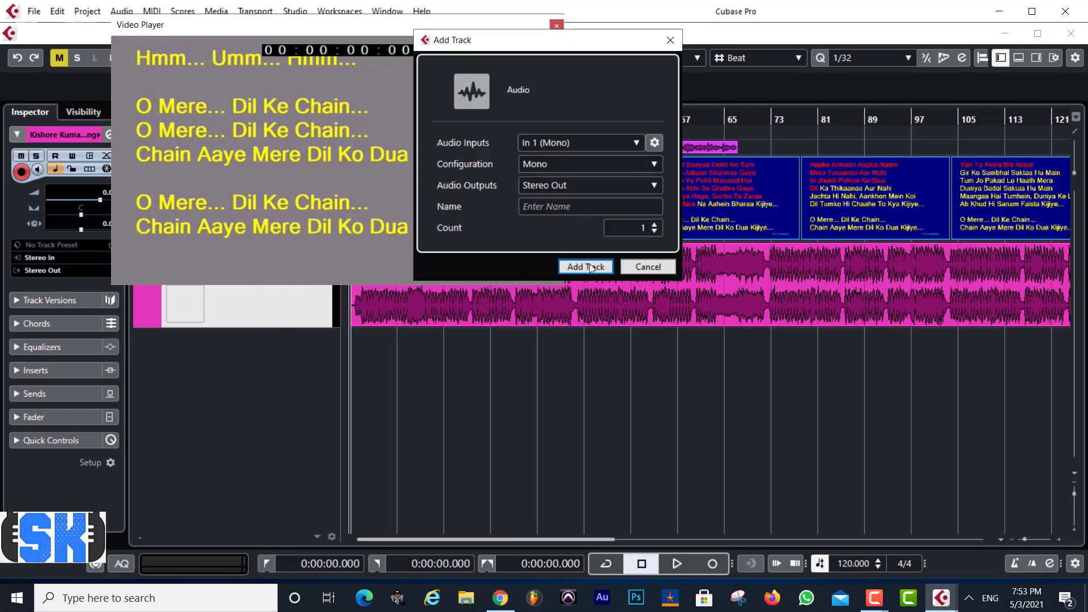
click(589, 264)
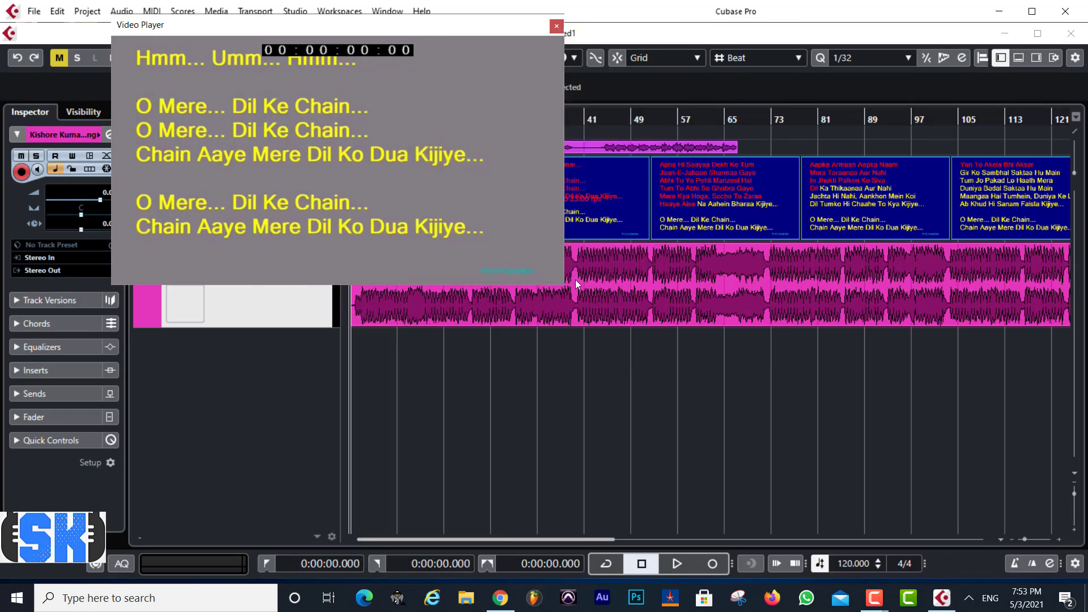
click(52, 258)
click(302, 384)
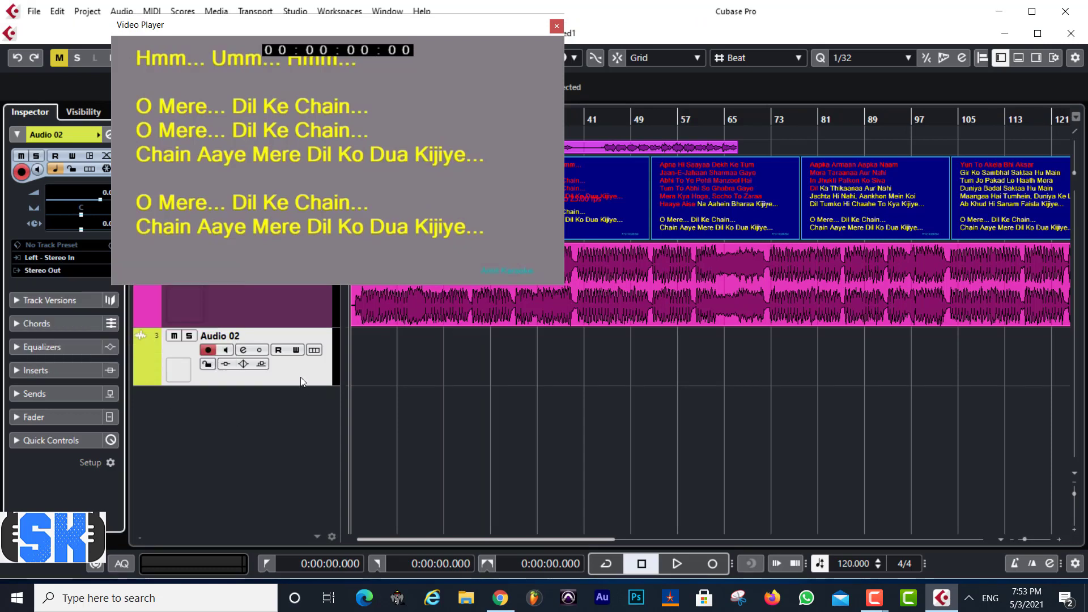
Step: Check the Audio 02 input signal by briefly monitoring it, and play the opening of the project
click(226, 351)
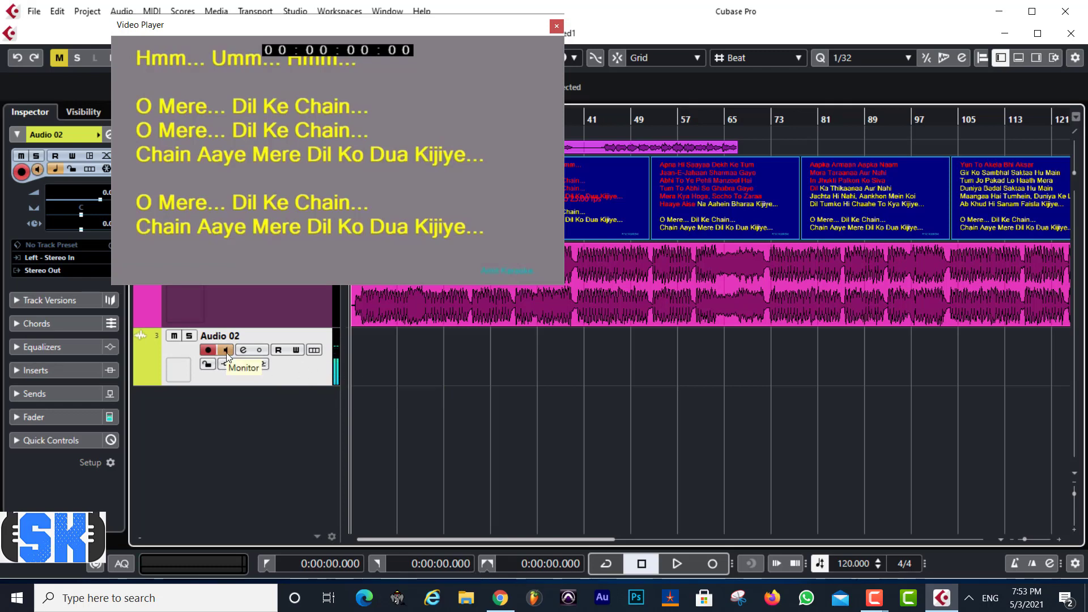
click(226, 351)
key(space)
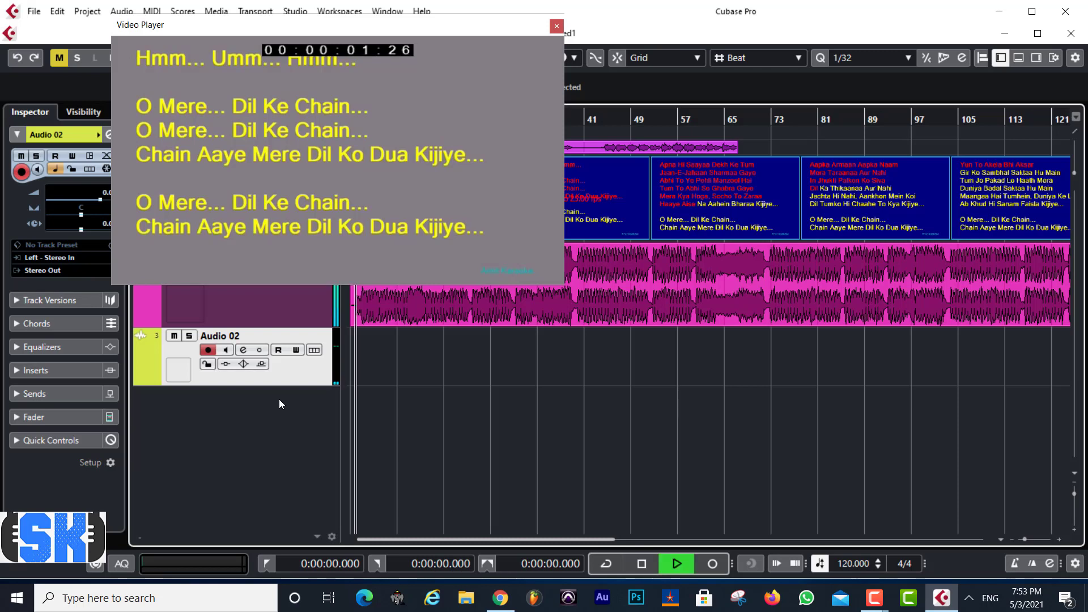
key(space)
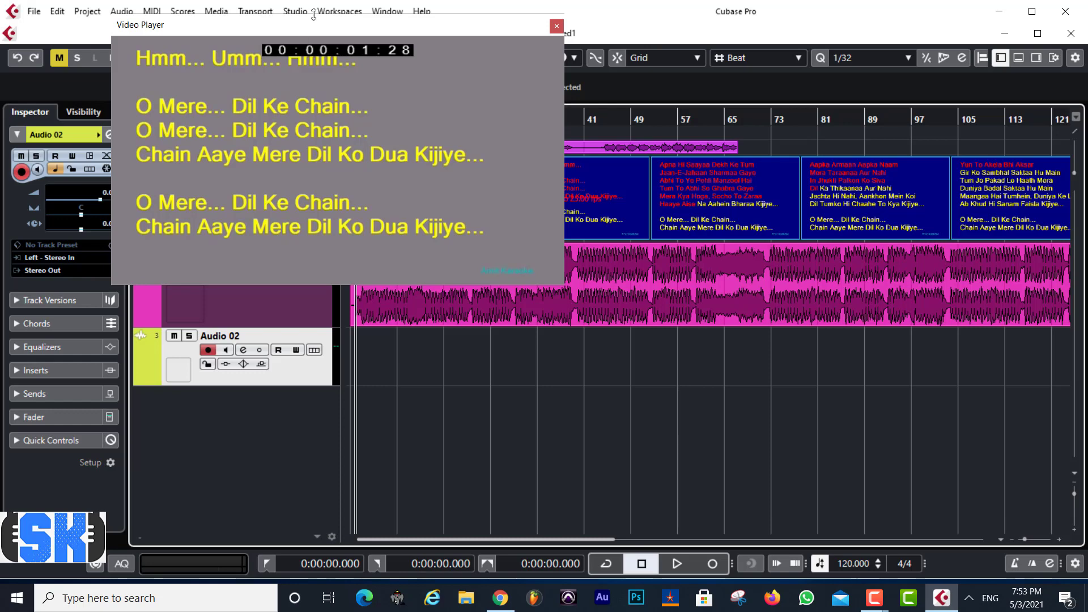
Step: Close the Video Player and examine the device pages in Studio Setup, including the Video Player settings, without changing anything
click(556, 26)
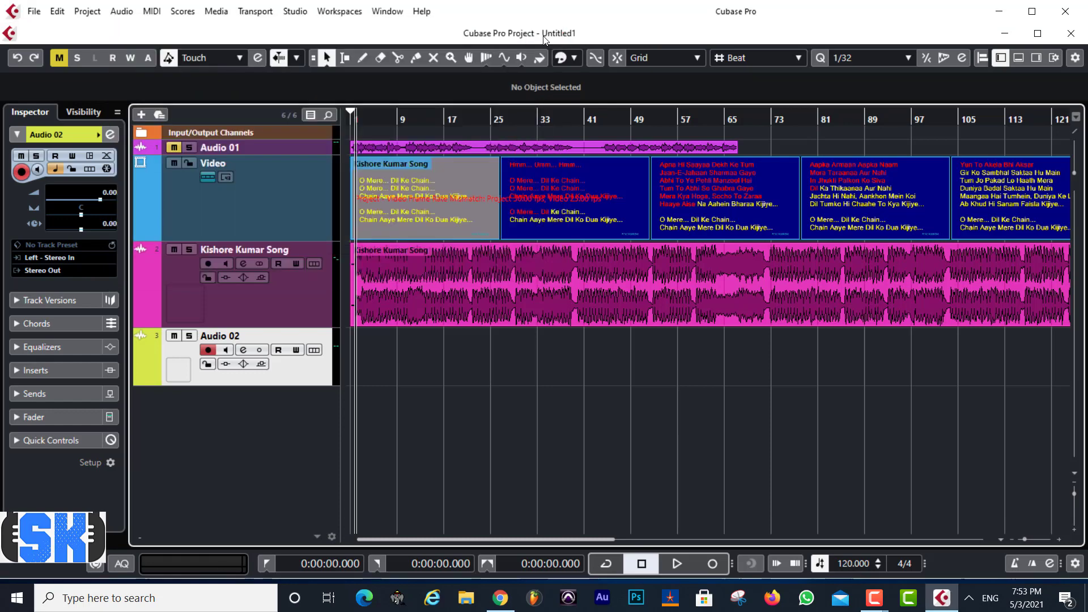
click(295, 11)
click(334, 257)
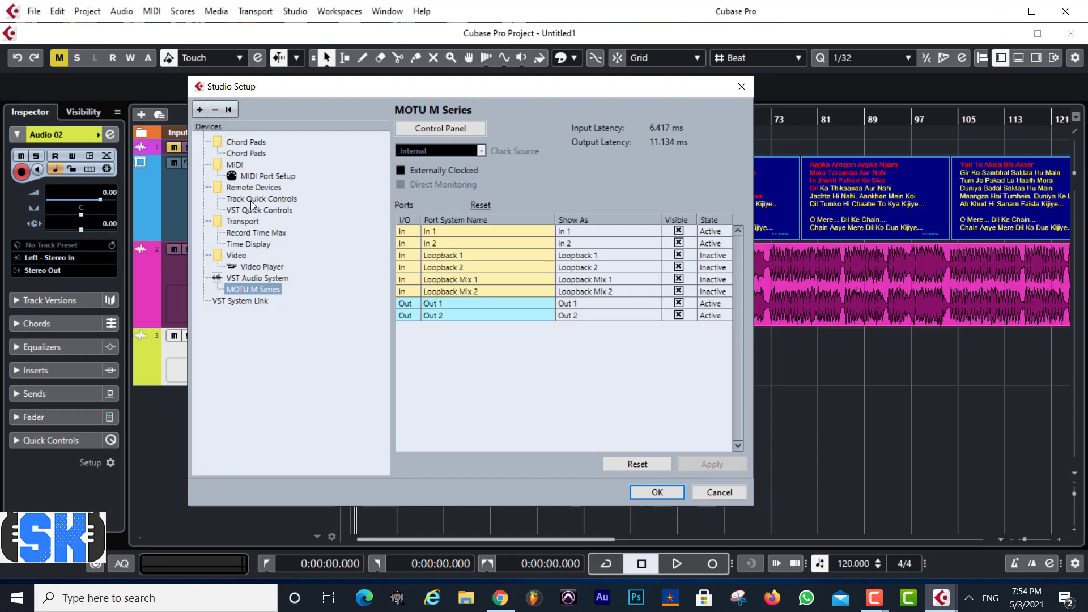
click(248, 245)
click(248, 234)
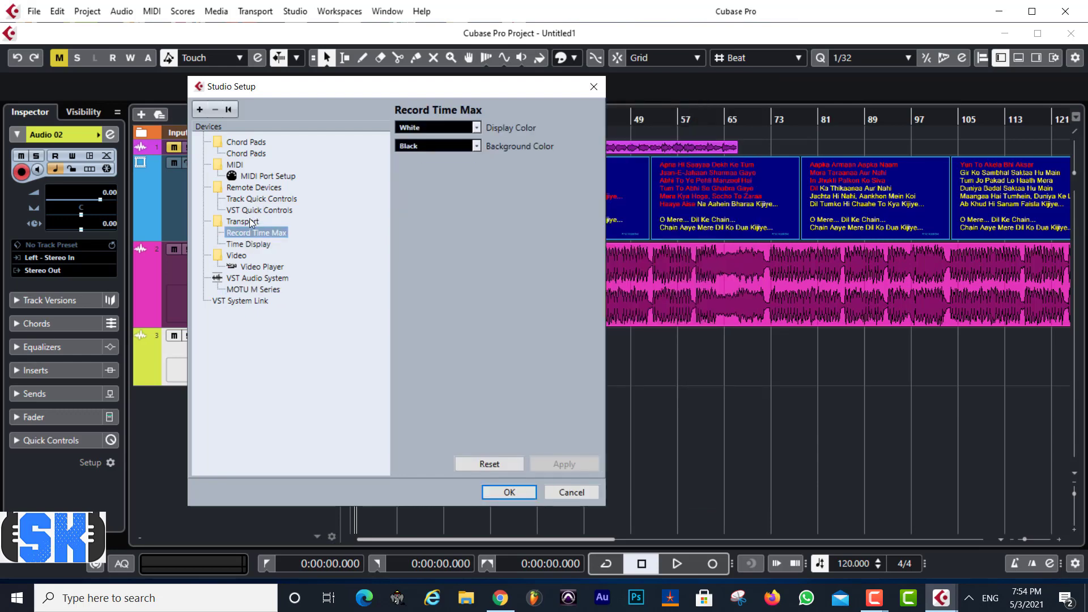
click(253, 211)
click(253, 200)
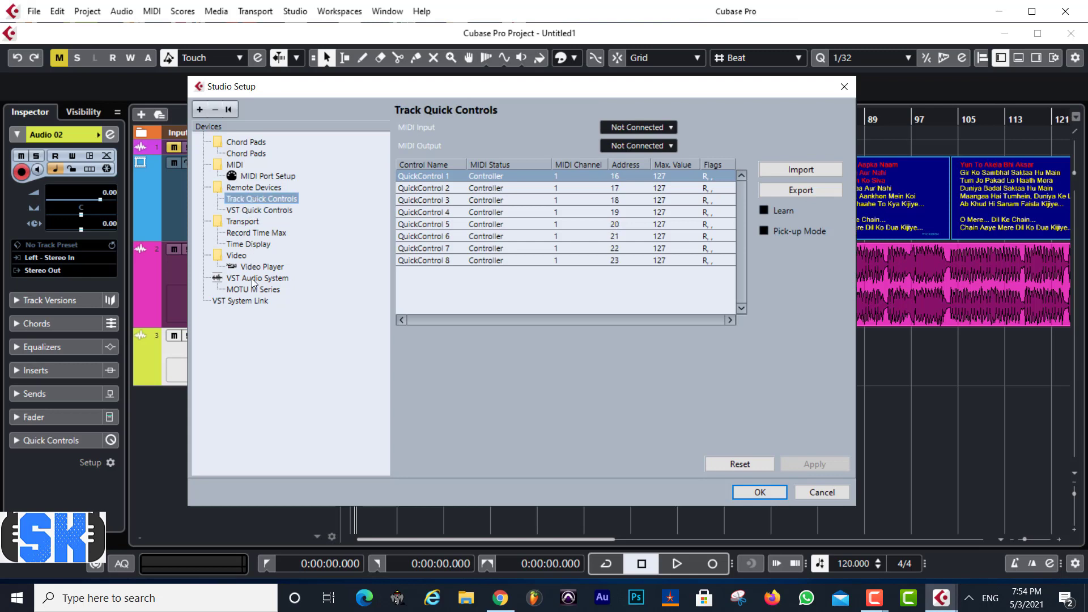
click(241, 256)
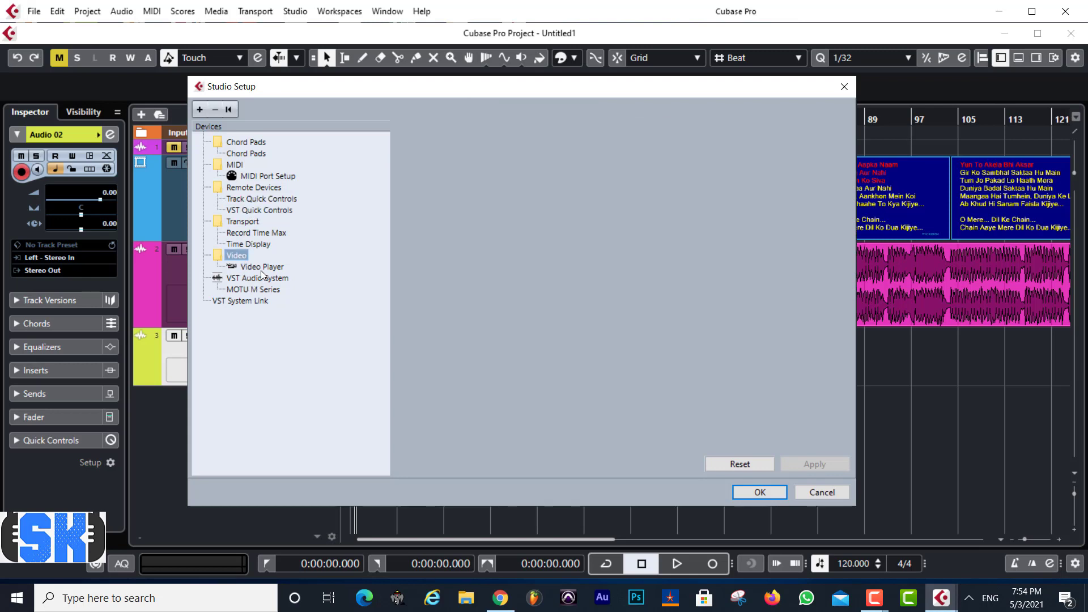
click(261, 267)
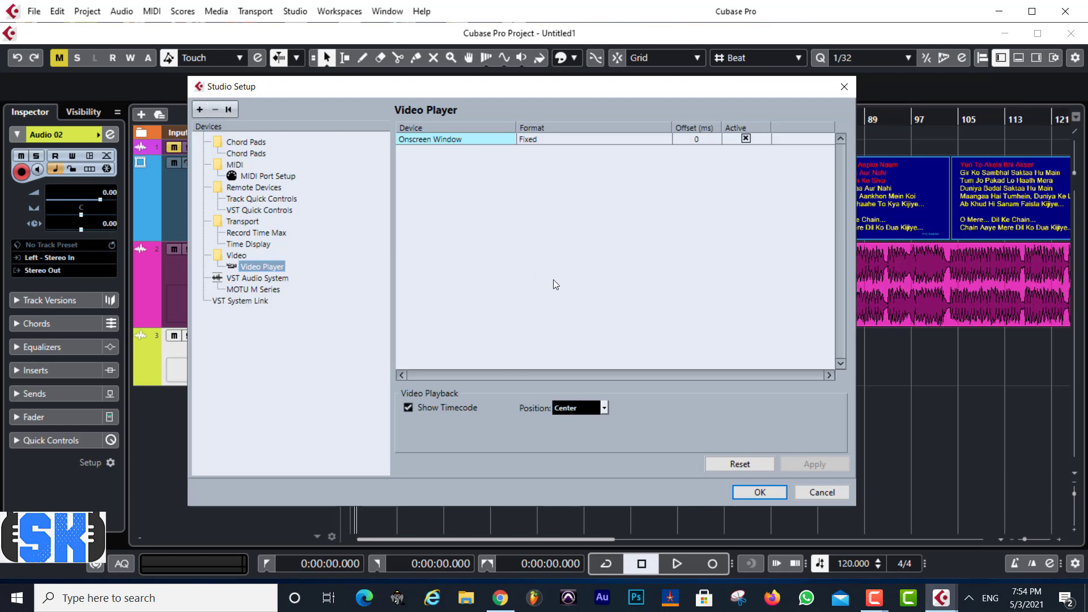
click(827, 492)
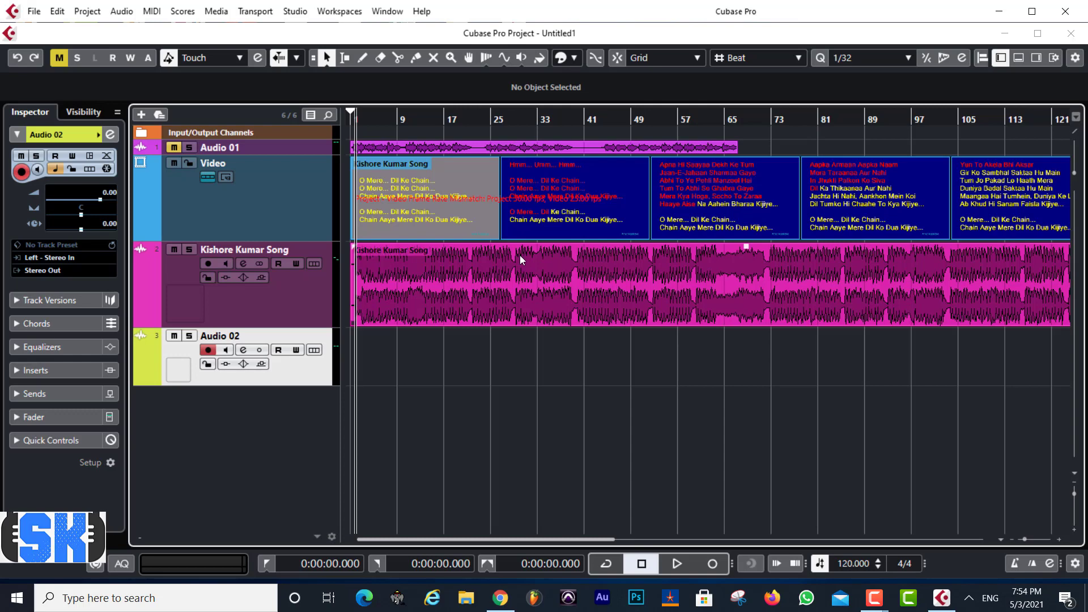
Step: Minimize the project to the desktop, dismiss the Camtasia 2021 announcement and locate the two Cubase 10.5 shortcuts
key(g)
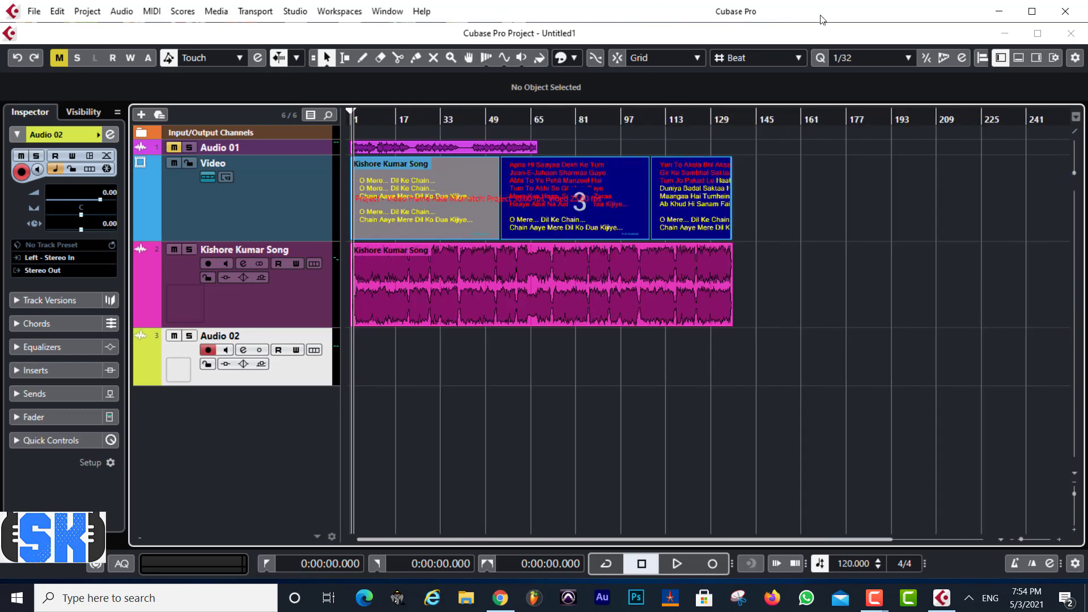
click(1001, 12)
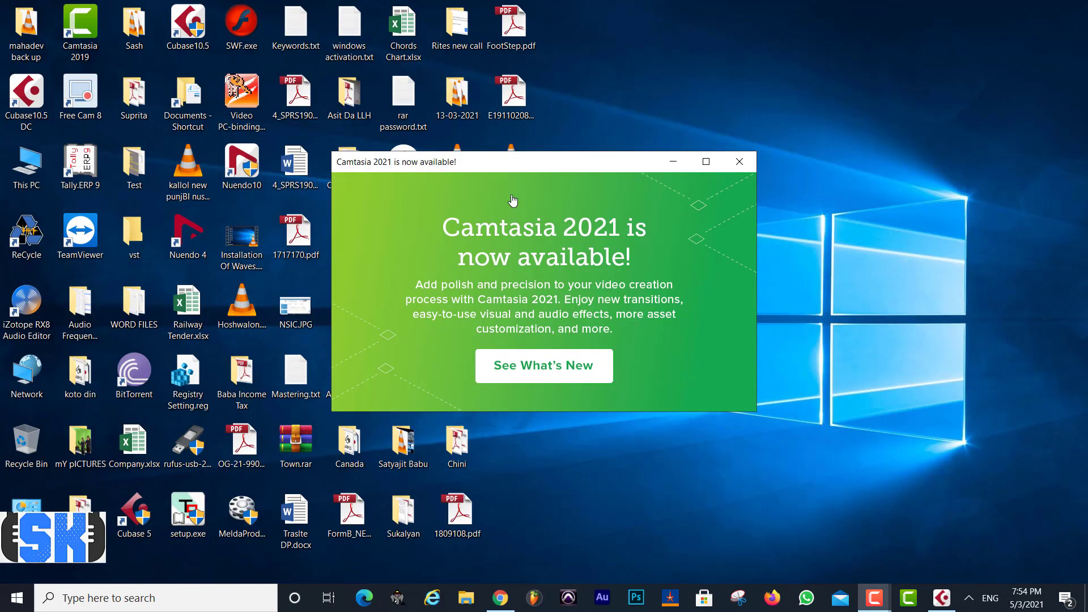
click(739, 162)
click(11, 119)
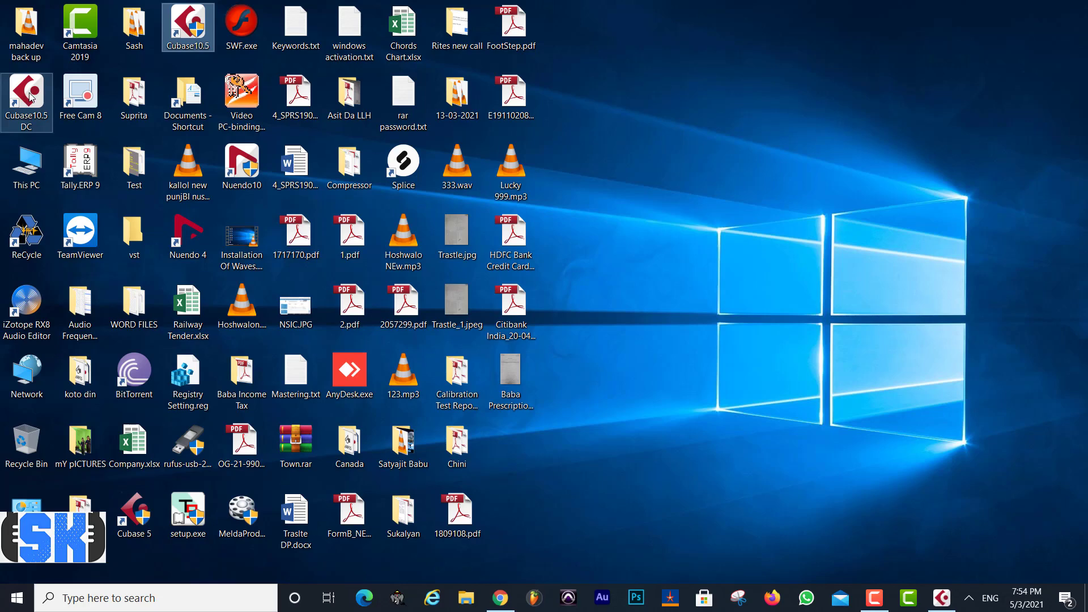
click(193, 45)
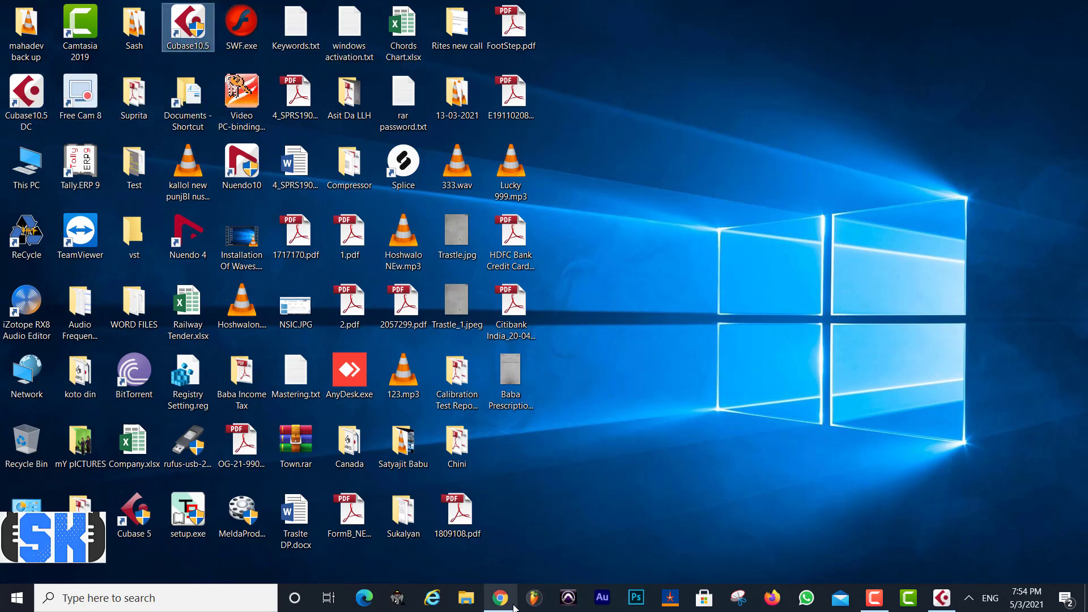
Step: Open Paint and handwrite an underlined "DC" in the upper left part of the canvas
click(182, 599)
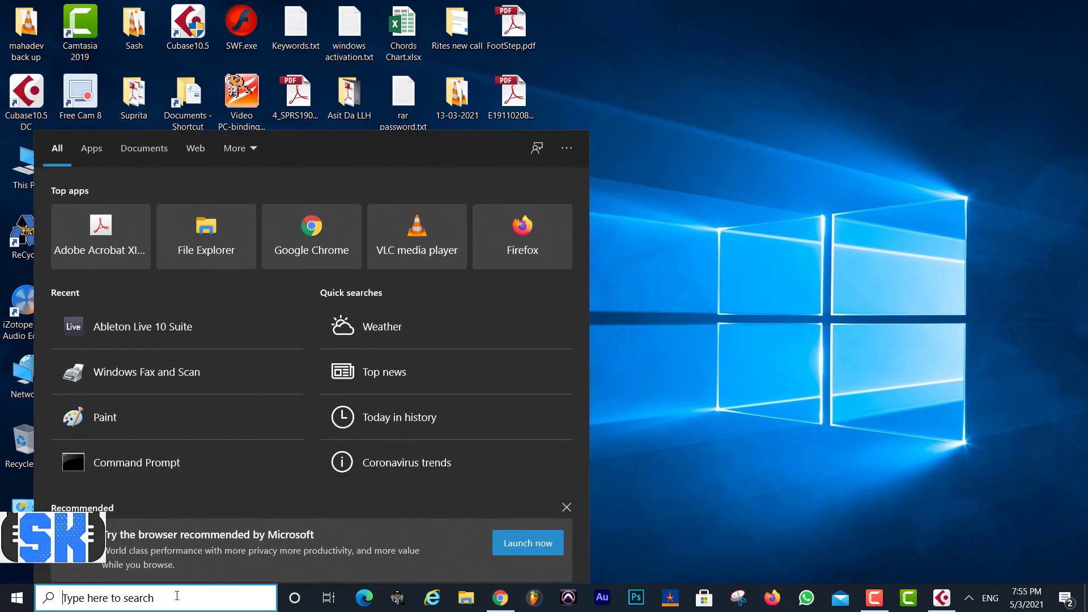
text(paint)
key(Return)
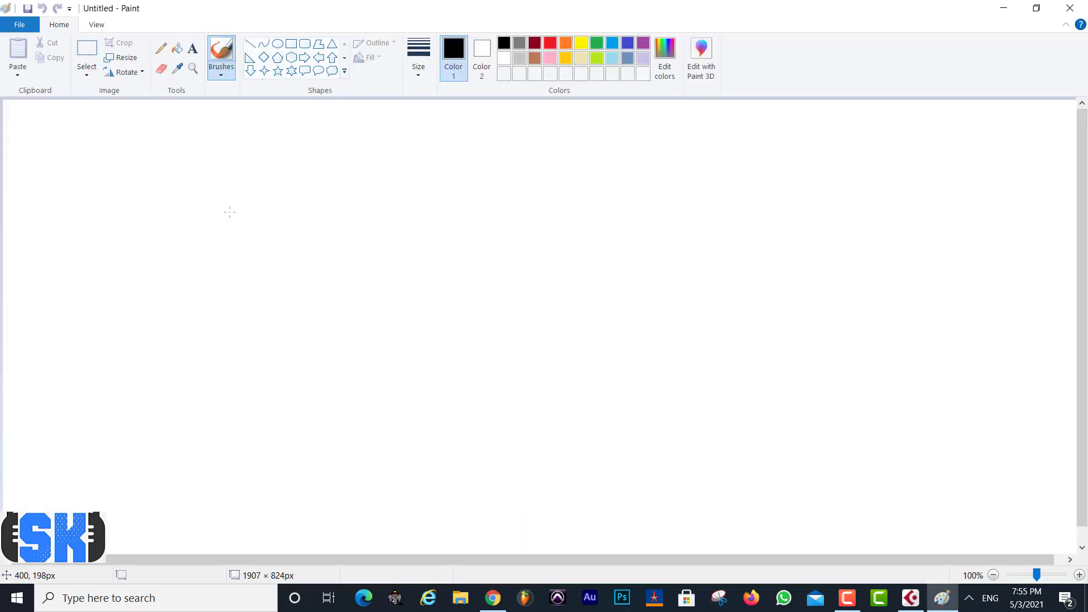
drag(230, 208, 239, 239)
drag(268, 194, 275, 214)
drag(230, 258, 300, 211)
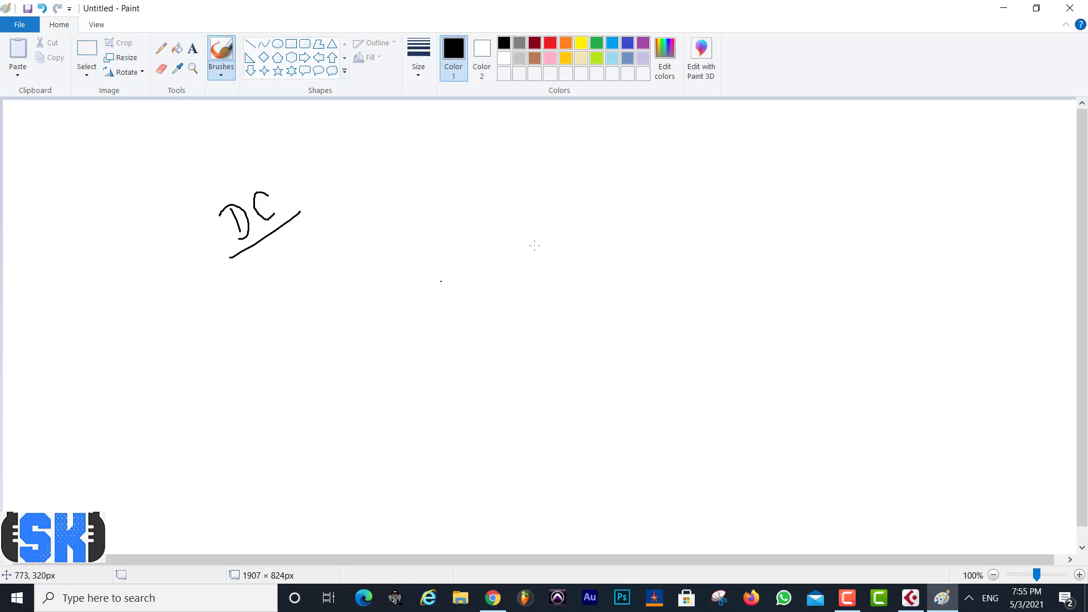
Step: Handwrite an underlined "C 10.5" on the canvas's right side, and add "10.5" after "DC" with a short dash below each label
mouse_move(762, 163)
mouse_down()
mouse_move(748, 204)
mouse_move(769, 198)
mouse_up()
mouse_move(780, 161)
mouse_down()
mouse_move(784, 174)
mouse_move(795, 154)
mouse_move(828, 158)
mouse_up()
drag(779, 215, 870, 170)
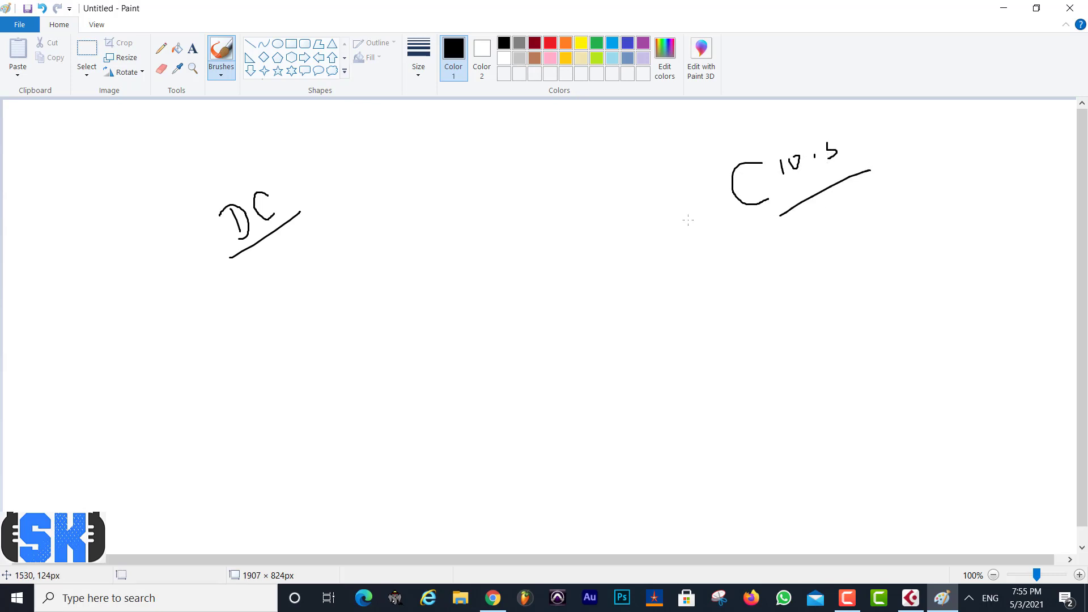
mouse_move(308, 180)
mouse_down()
mouse_move(315, 205)
mouse_move(333, 183)
mouse_move(355, 185)
mouse_up()
drag(808, 237, 814, 237)
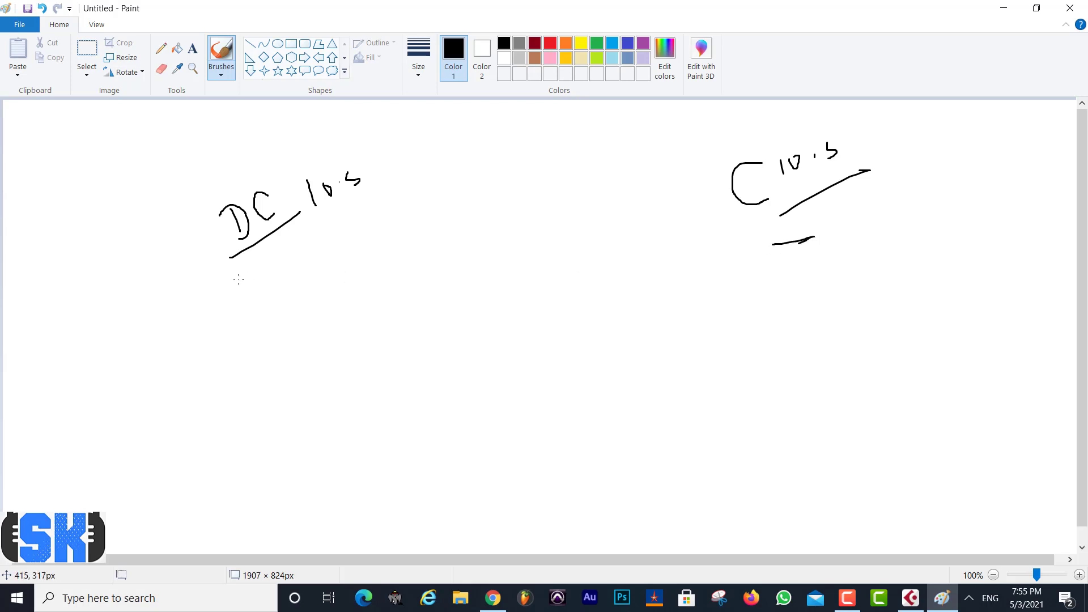
drag(239, 274, 280, 270)
Step: Draw a two-peaked wave across the canvas, marking its peaks and trough and linking the first peak to the second rise with a horizontal line
mouse_move(202, 421)
mouse_down()
mouse_move(260, 335)
mouse_move(297, 331)
mouse_move(411, 418)
mouse_move(452, 430)
mouse_move(515, 412)
mouse_move(607, 309)
mouse_move(662, 299)
mouse_move(868, 414)
mouse_up()
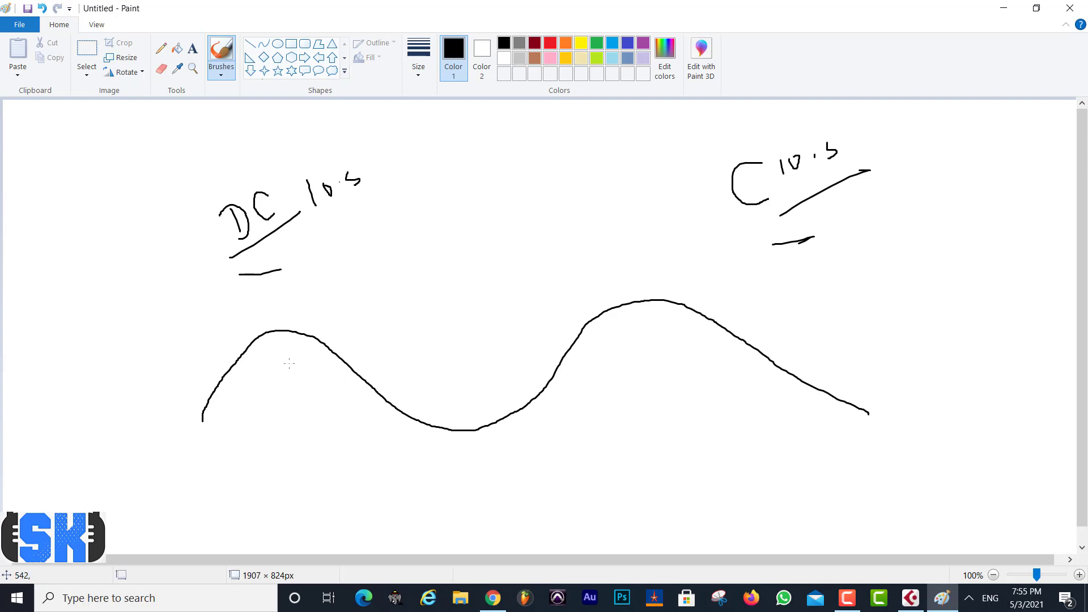
mouse_move(252, 333)
mouse_down()
mouse_move(312, 331)
mouse_move(264, 334)
mouse_move(300, 333)
mouse_move(270, 337)
mouse_up()
mouse_move(460, 431)
mouse_down()
mouse_move(477, 429)
mouse_move(467, 432)
mouse_up()
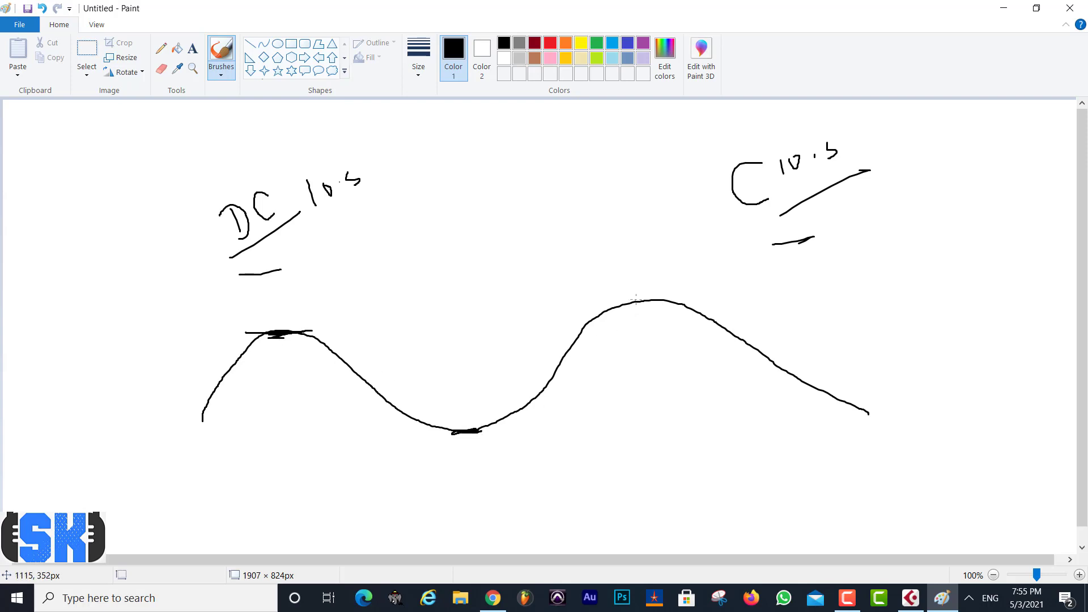
mouse_move(636, 300)
mouse_down()
mouse_move(644, 313)
mouse_move(642, 301)
mouse_up()
drag(282, 332, 585, 326)
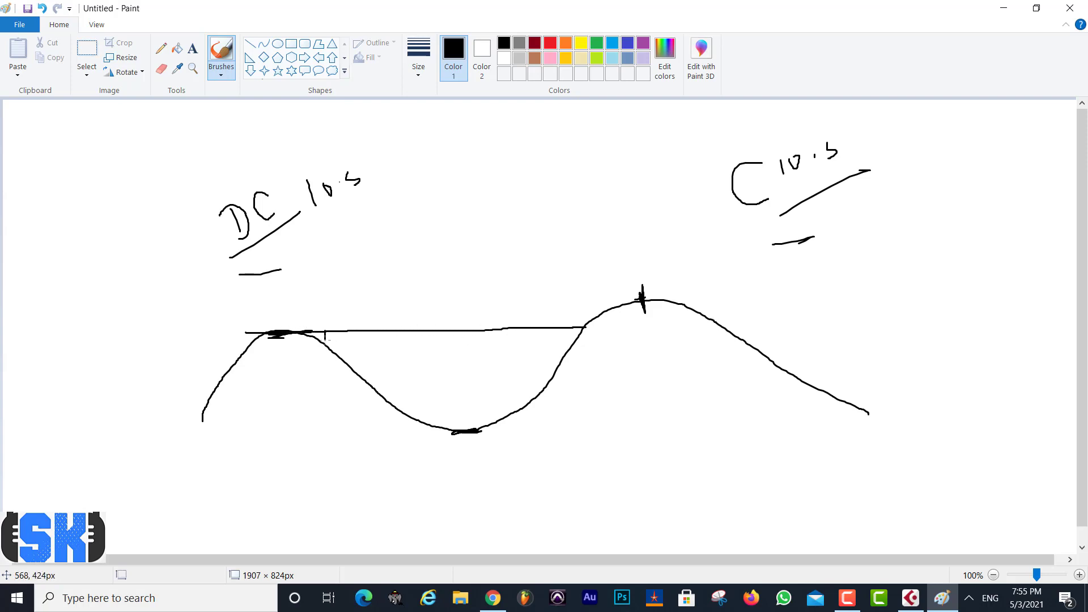
Step: Hatch the area between the horizontal line and the wave's trough, and outline its first triangular part beside a vertical line
drag(341, 333, 356, 375)
drag(374, 332, 379, 391)
mouse_move(391, 335)
mouse_down()
mouse_move(400, 400)
mouse_move(418, 400)
mouse_move(421, 421)
mouse_up()
mouse_move(434, 334)
mouse_down()
mouse_move(445, 428)
mouse_move(461, 412)
mouse_move(463, 429)
mouse_up()
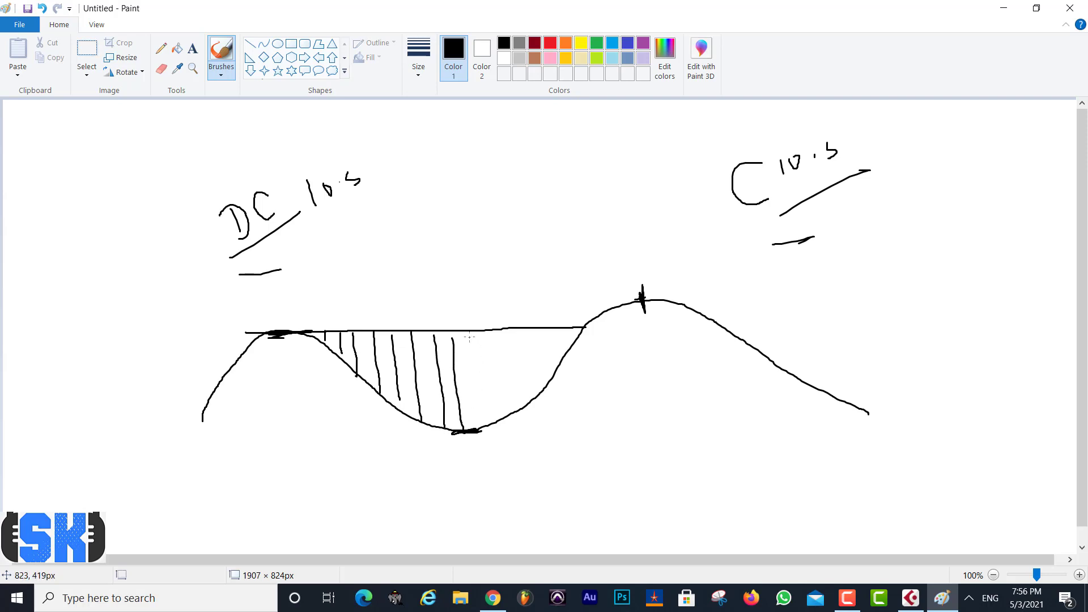
drag(469, 336, 480, 420)
drag(487, 335, 503, 420)
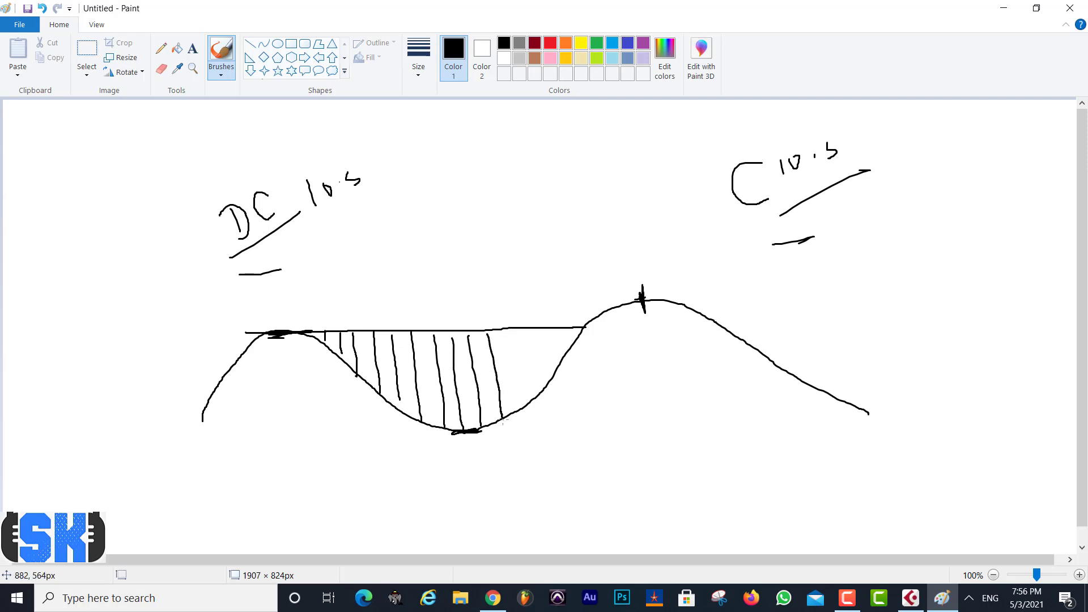
drag(506, 329, 521, 405)
drag(525, 332, 539, 393)
mouse_move(542, 332)
mouse_down()
mouse_move(549, 371)
mouse_move(573, 353)
mouse_up()
drag(361, 292, 357, 460)
mouse_move(312, 336)
mouse_down()
mouse_move(362, 335)
mouse_move(361, 382)
mouse_move(308, 340)
mouse_move(363, 332)
mouse_move(356, 386)
mouse_up()
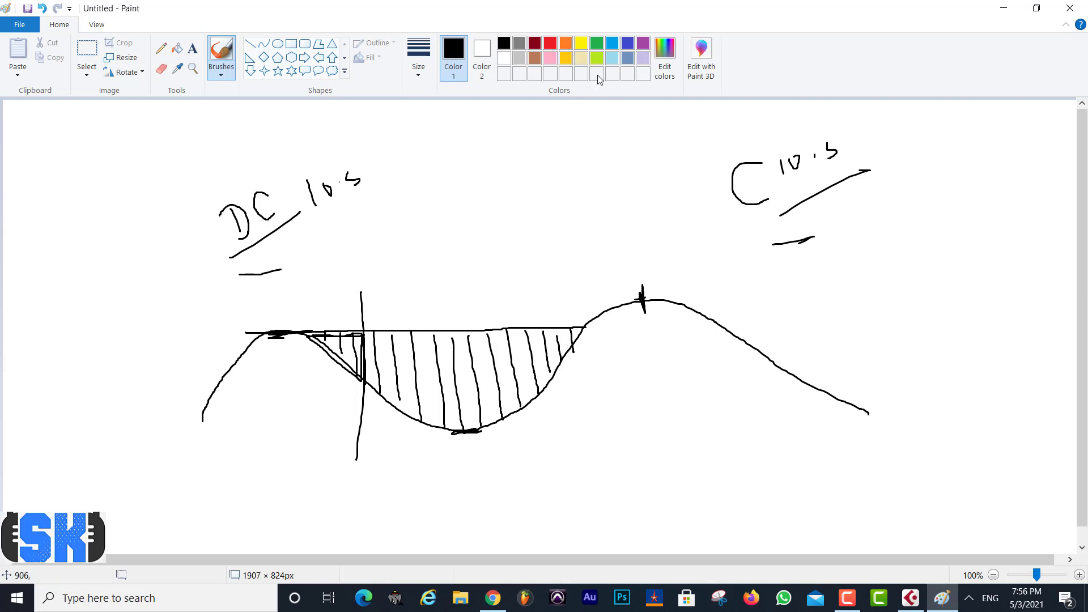
Step: Switch back to the Cubase project, select the Audio 02 track and enlarge it to about the Kishore Kumar Song track's height
click(1004, 8)
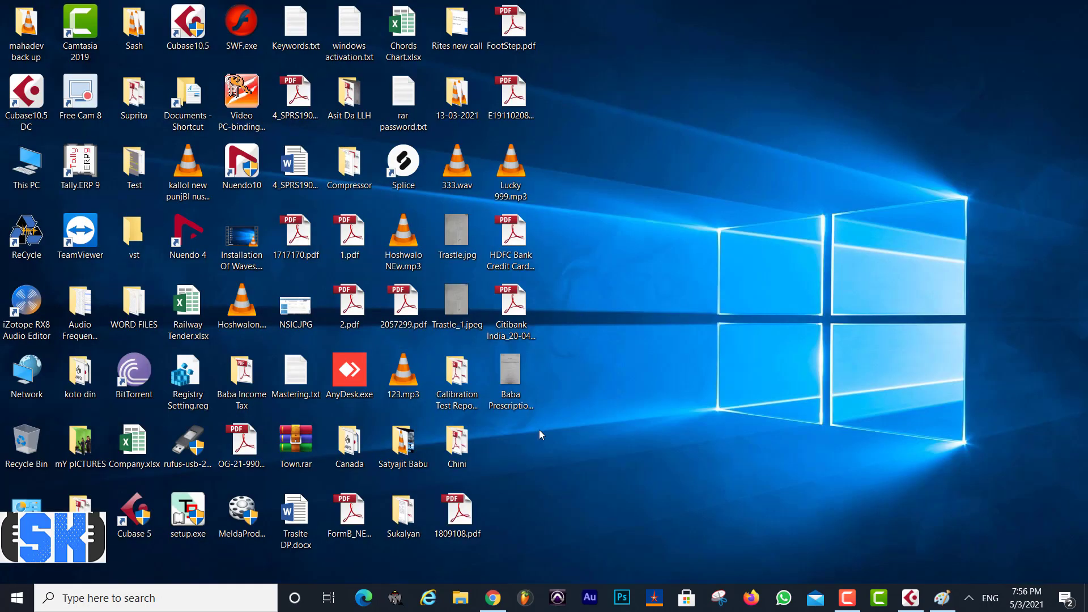
click(911, 598)
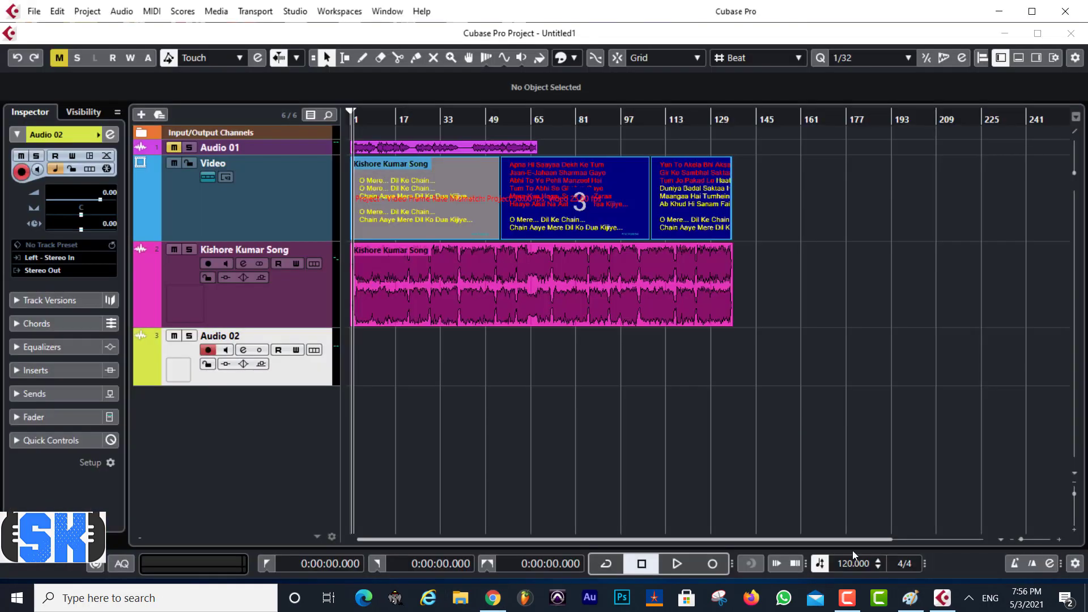
click(292, 309)
click(282, 206)
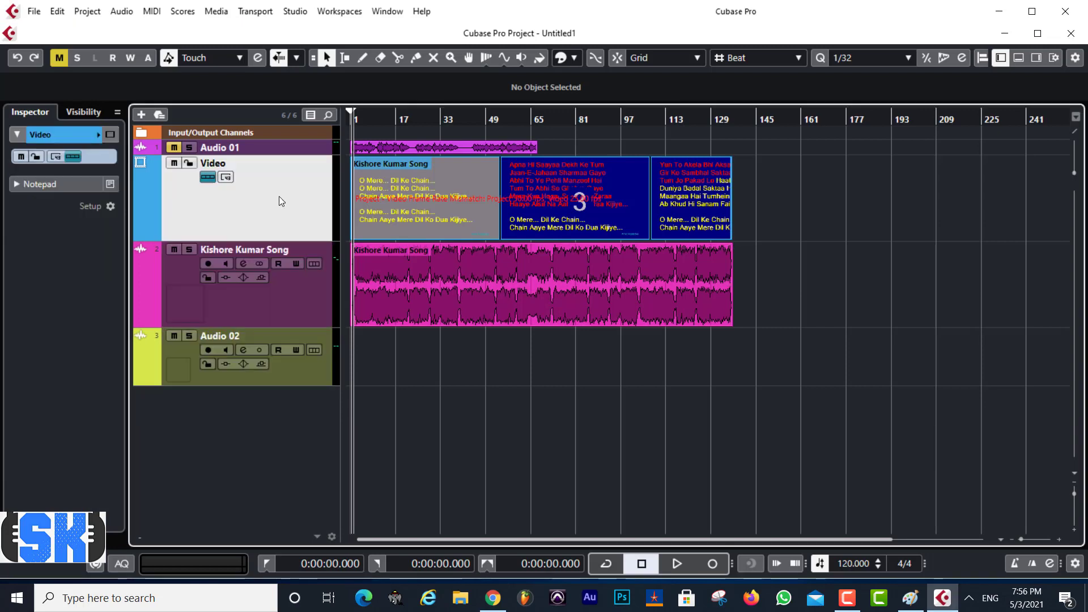
click(290, 301)
click(294, 381)
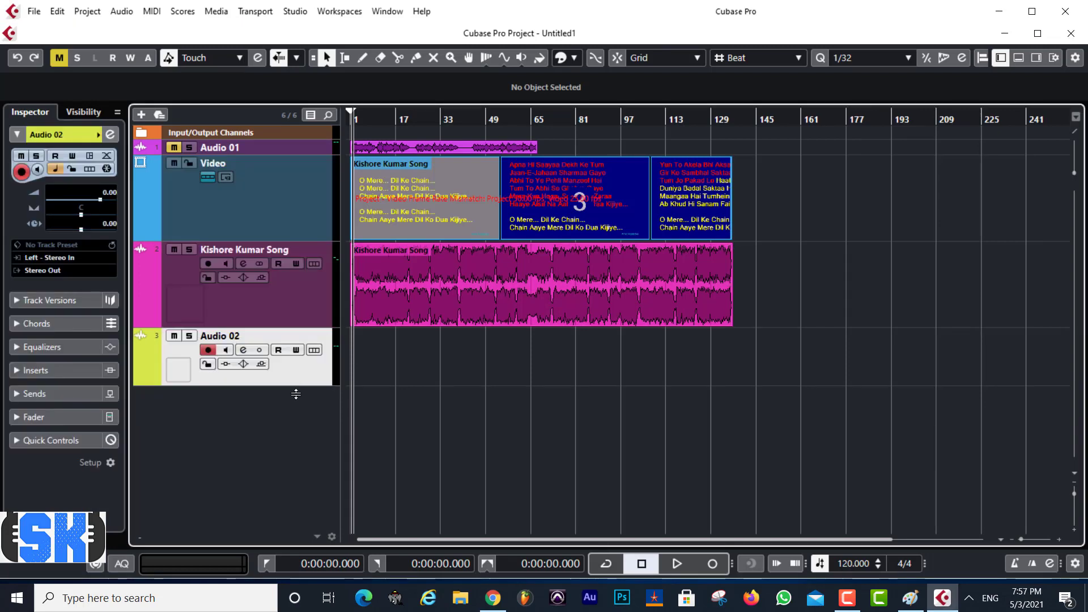
drag(294, 386, 296, 412)
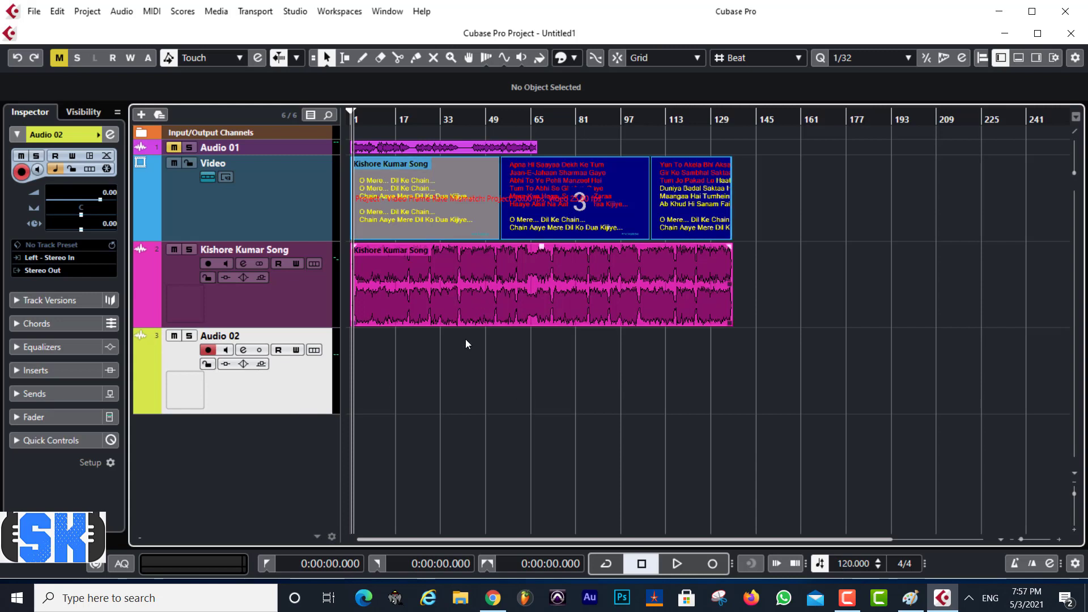